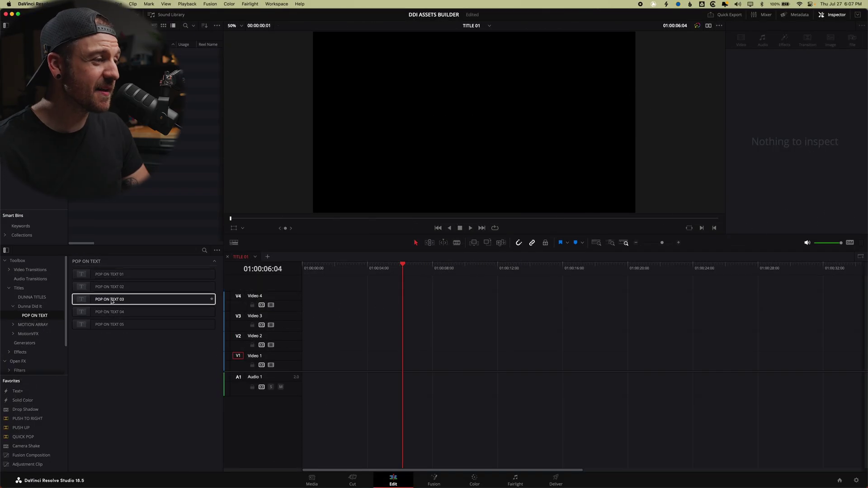
- Place POP ON TEXT 01 at the start of Video 1 and preview its pop-on
{"action": "left_click_drag", "start_coordinate": [108, 274], "coordinate": [300, 378]}
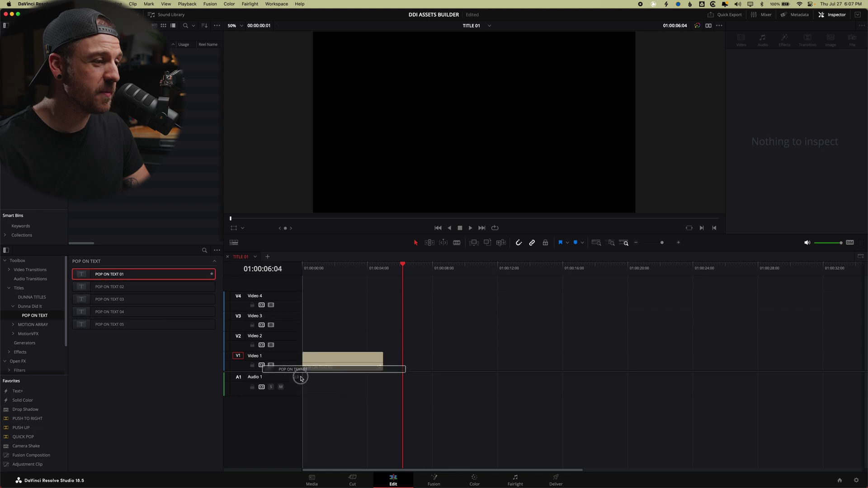
{"action": "left_click", "coordinate": [316, 268]}
{"action": "left_click", "coordinate": [362, 364]}
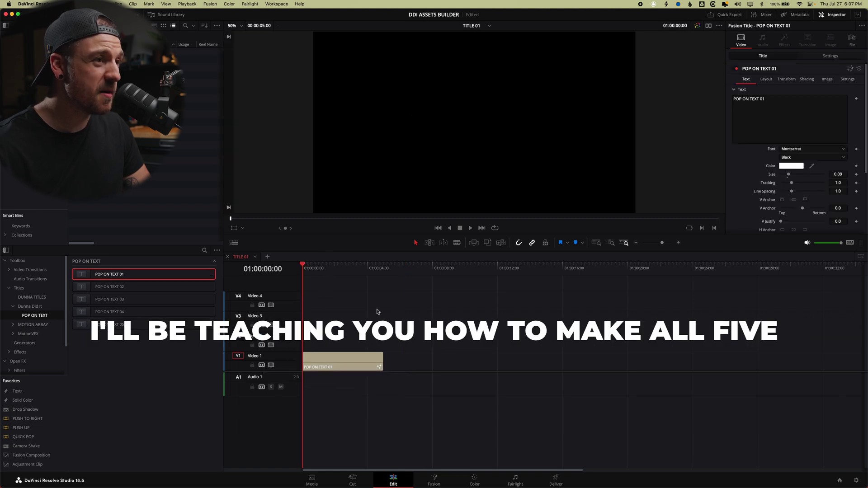
{"action": "key", "text": "space"}
- Add POP ON TEXT 02 and POP ON TEXT 03 after it and preview each animation
{"action": "left_click_drag", "start_coordinate": [109, 287], "coordinate": [404, 367]}
{"action": "left_click", "coordinate": [409, 267]}
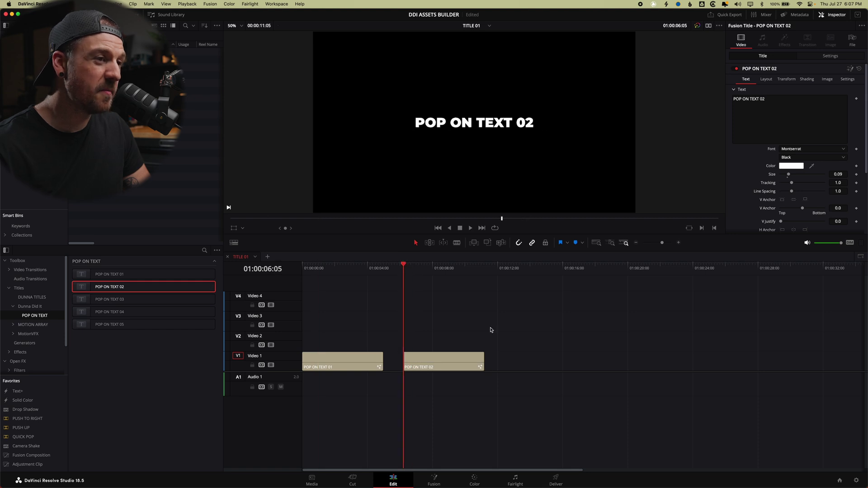
{"action": "key", "text": "space"}
{"action": "key", "text": "space"}
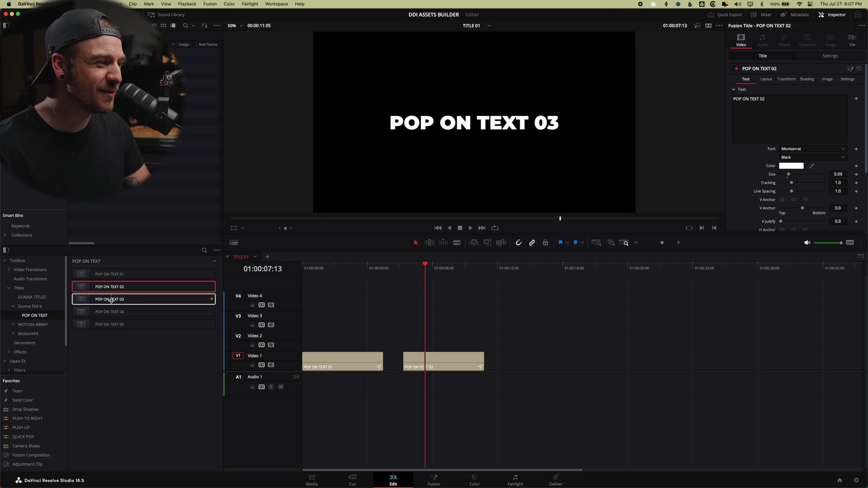
{"action": "left_click_drag", "start_coordinate": [111, 299], "coordinate": [500, 364]}
{"action": "left_click", "coordinate": [496, 268]}
{"action": "key", "text": "space"}
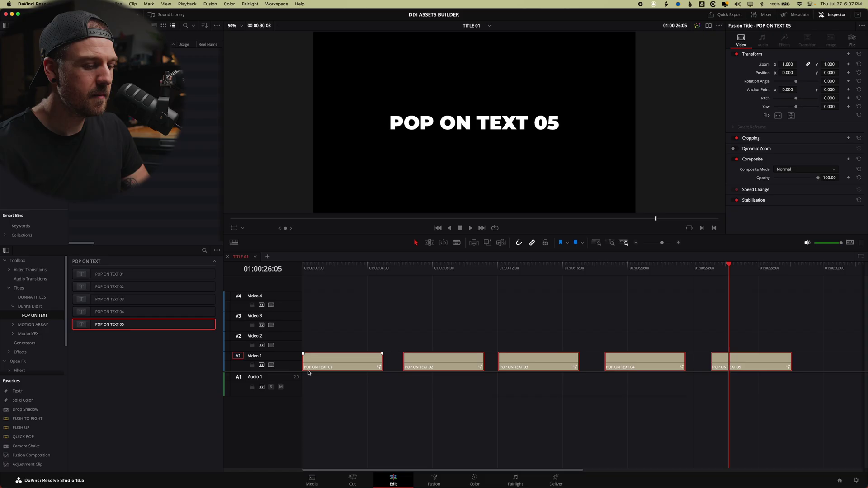
- Delete the title clips from the timeline and bring the Effects library back
{"action": "key", "text": "Delete"}
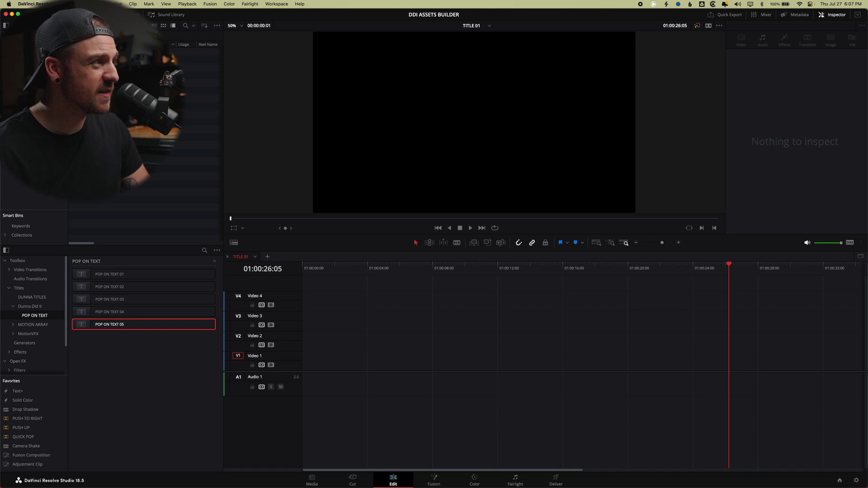
{"action": "left_click", "coordinate": [61, 14]}
{"action": "left_click", "coordinate": [102, 15]}
{"action": "left_click", "coordinate": [101, 15]}
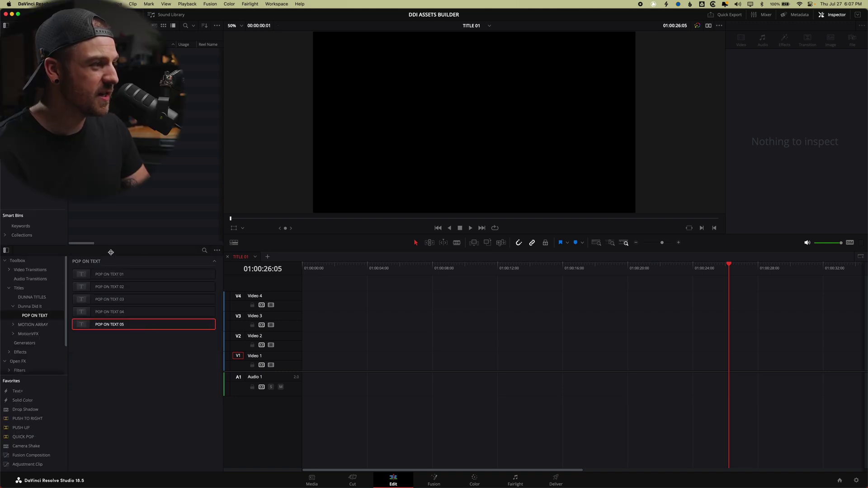
- Search the effects for 'text' and place a Text+ title at 00:00 on Video 1
{"action": "left_click", "coordinate": [205, 251]}
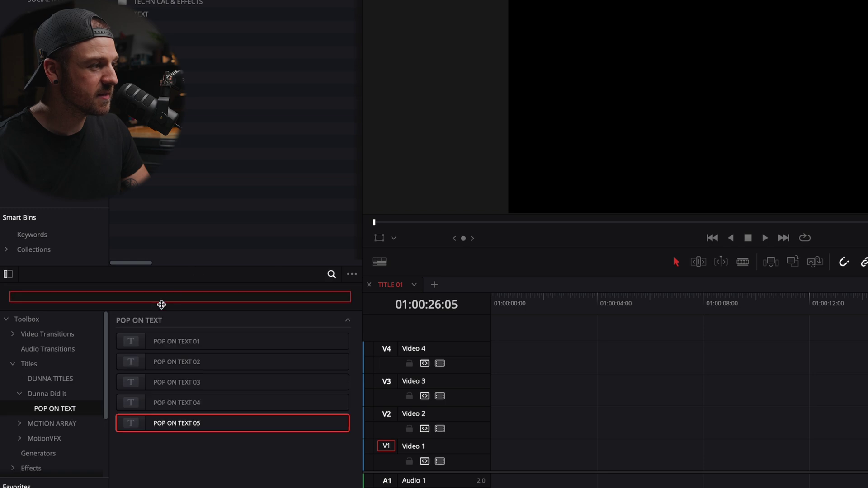
{"action": "type", "text": "tex"}
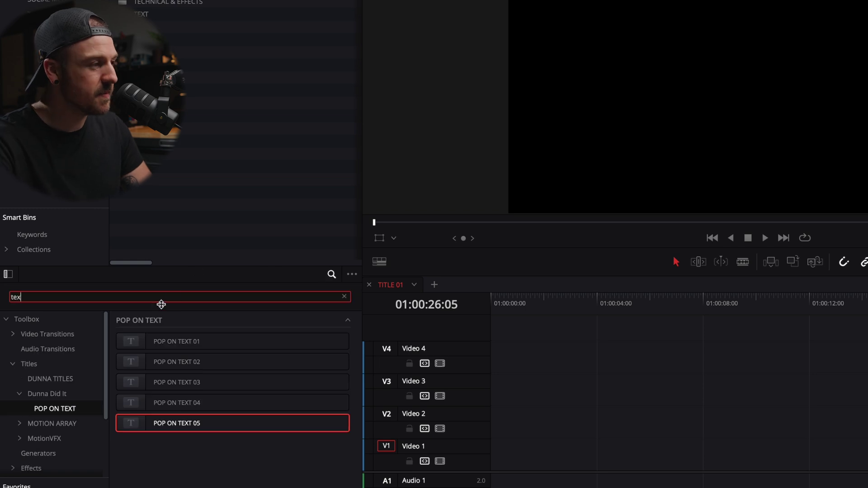
{"action": "type", "text": "t"}
{"action": "scroll", "coordinate": [180, 369], "scroll_direction": "up", "scroll_amount": 5}
{"action": "left_click", "coordinate": [162, 362]}
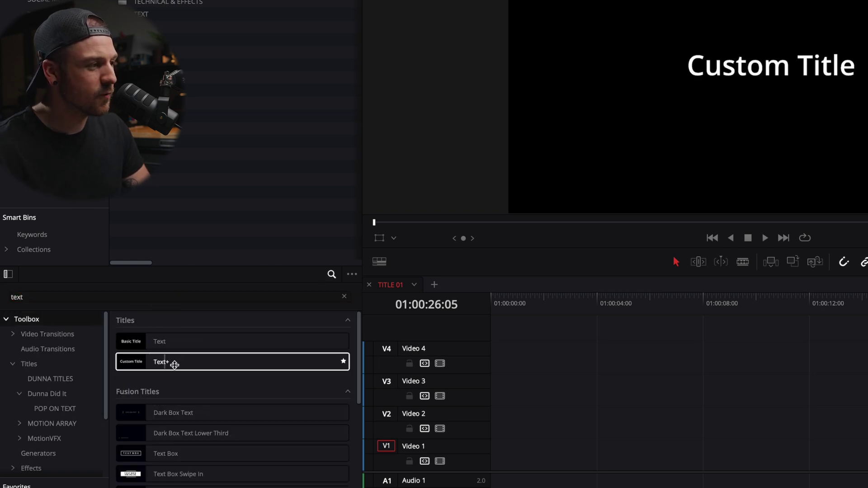
{"action": "left_click_drag", "start_coordinate": [128, 335], "coordinate": [452, 439]}
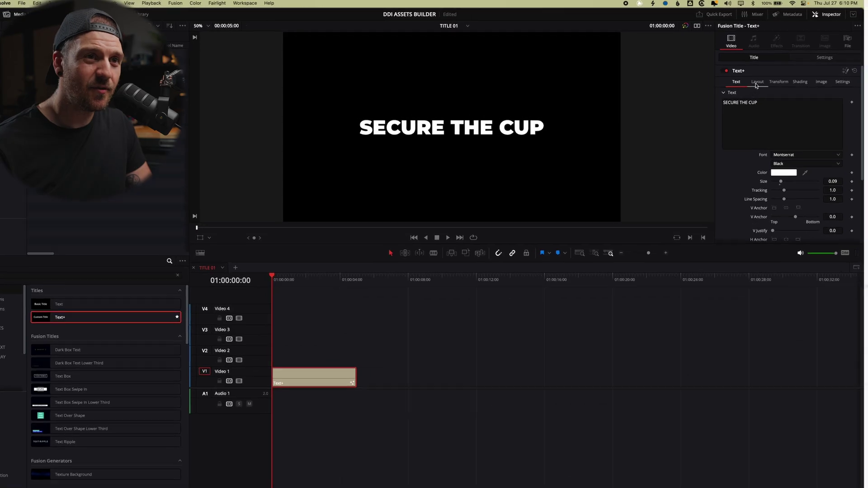
- Keyframe the title's Layout Size at 1.1 a few frames in and smaller at the first frame
{"action": "left_click", "coordinate": [747, 9]}
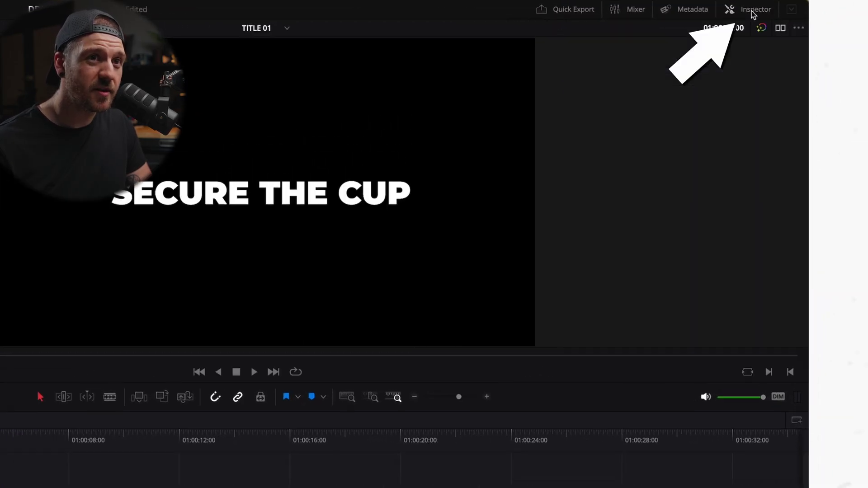
{"action": "left_click", "coordinate": [747, 9]}
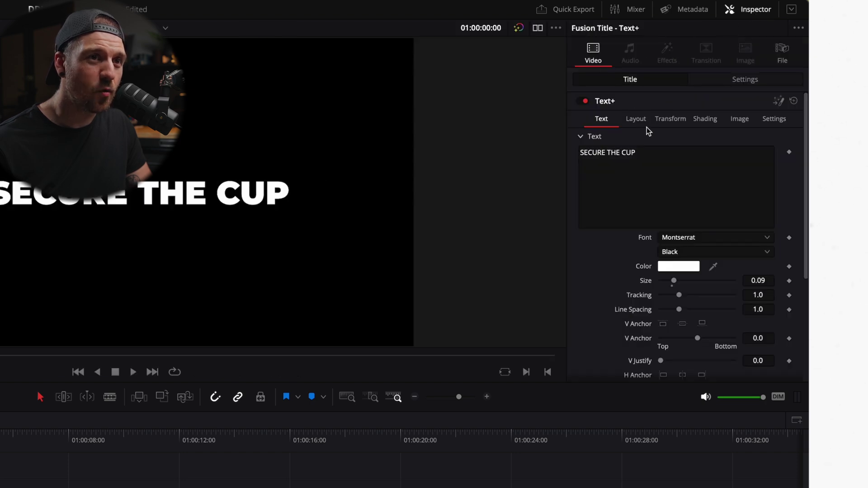
{"action": "left_click", "coordinate": [637, 120]}
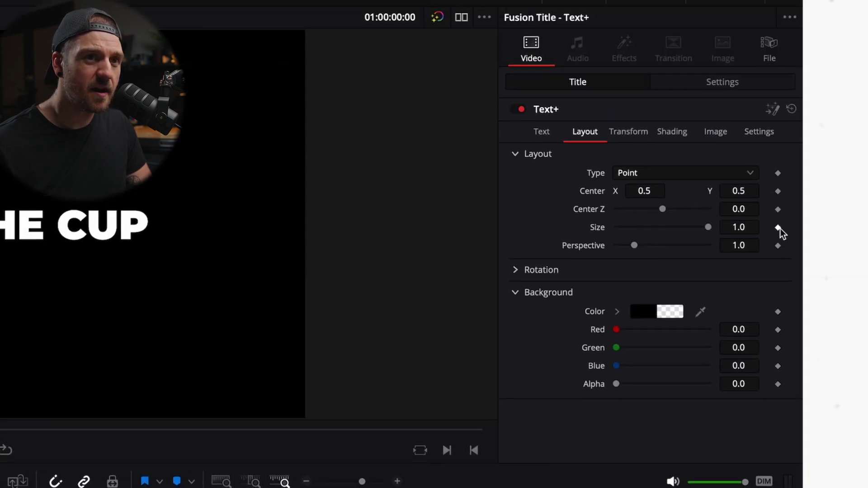
{"action": "left_click", "coordinate": [778, 228]}
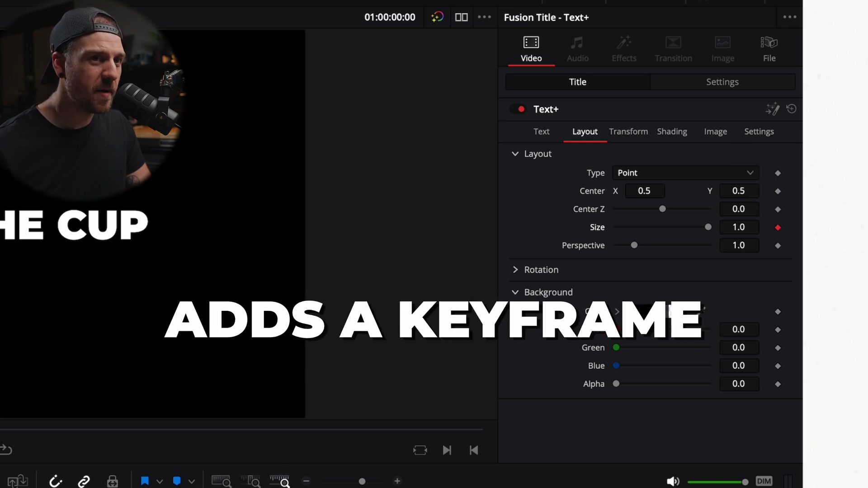
{"action": "key", "text": "Right"}
{"action": "key", "text": "Right"}
{"action": "key", "text": "Right"}
{"action": "key", "text": "Right"}
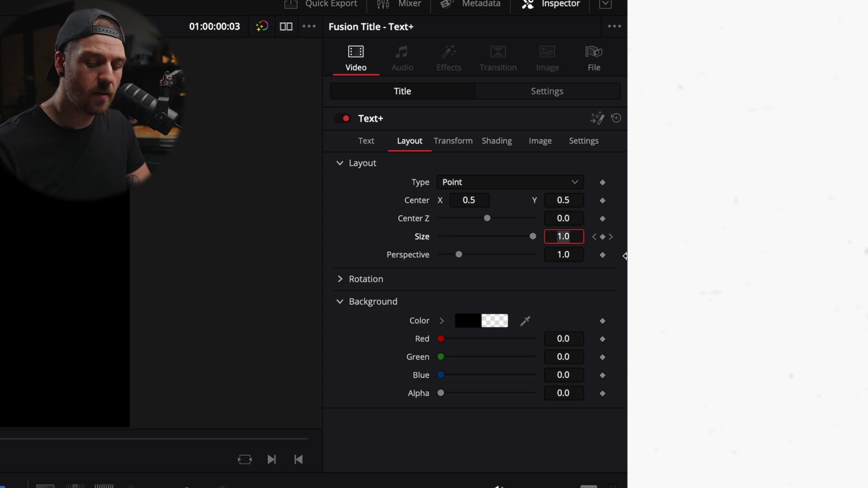
{"action": "type", "text": "1"}
{"action": "key", "text": "Tab"}
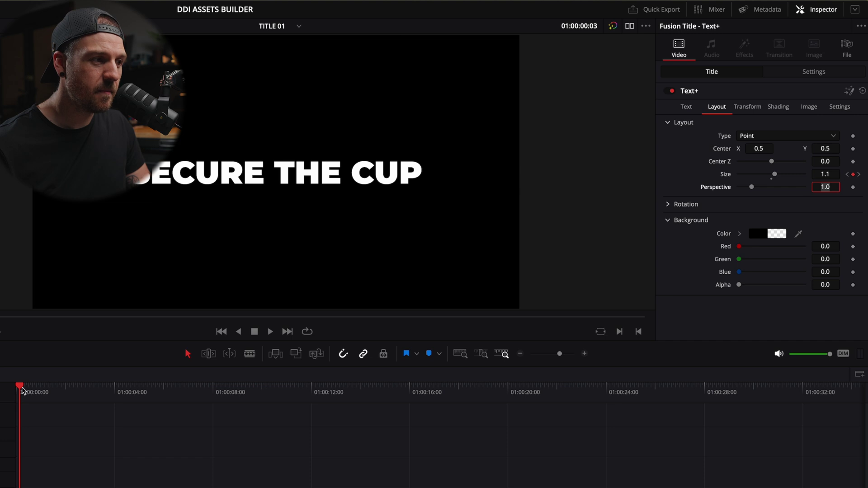
{"action": "left_click", "coordinate": [21, 389]}
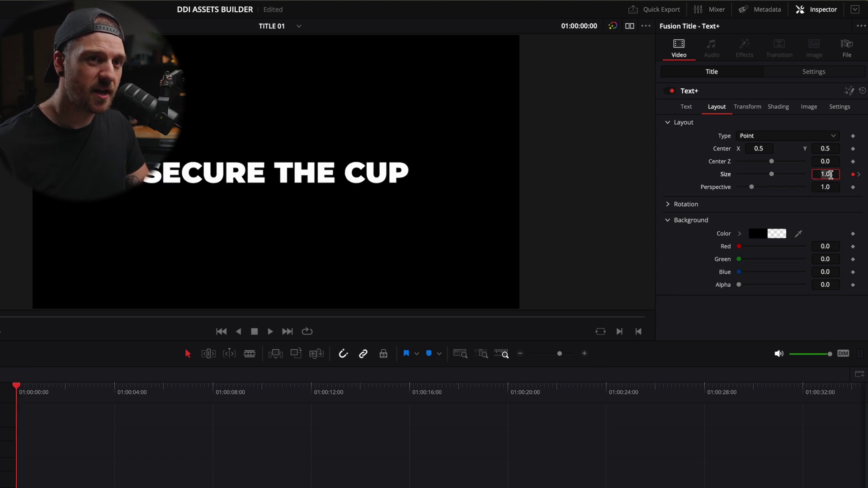
{"action": "left_click_drag", "start_coordinate": [832, 175], "coordinate": [772, 177]}
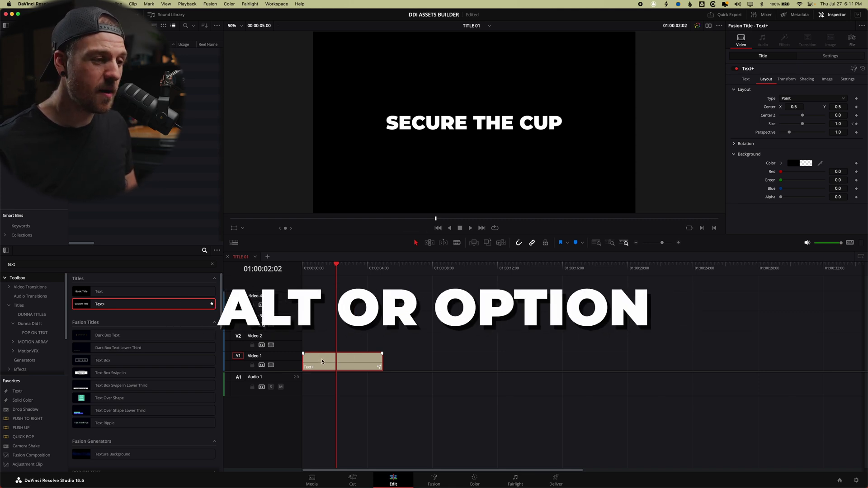
- Duplicate the title, change its text to 'ONE MORE TIME', butt it against the first clip, and play both
{"action": "left_click_drag", "start_coordinate": [323, 361], "coordinate": [423, 352]}
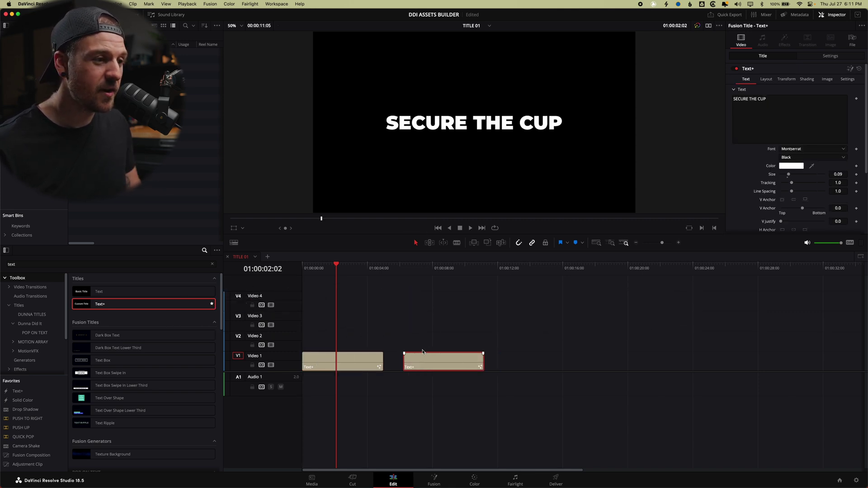
{"action": "left_click", "coordinate": [404, 271]}
{"action": "left_click", "coordinate": [788, 115]}
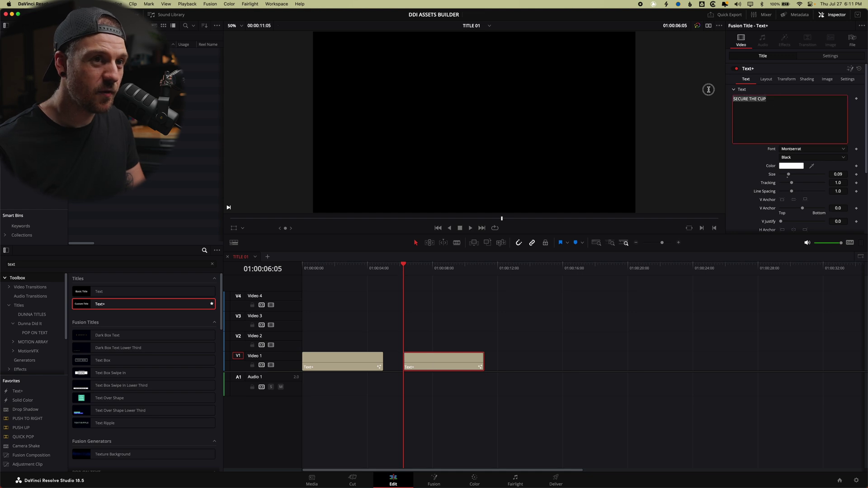
{"action": "key", "text": "super+a"}
{"action": "type", "text": "ONE MORE TIME"}
{"action": "left_click_drag", "start_coordinate": [438, 369], "coordinate": [377, 366]}
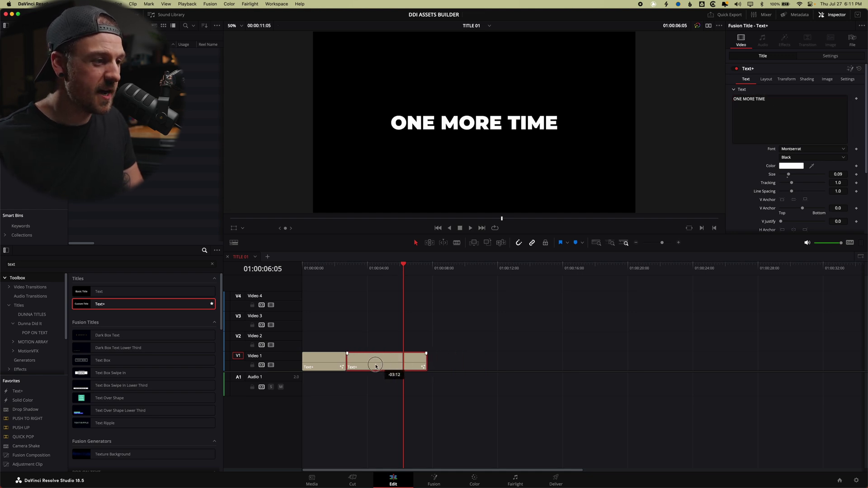
{"action": "left_click", "coordinate": [304, 268]}
{"action": "key", "text": "space"}
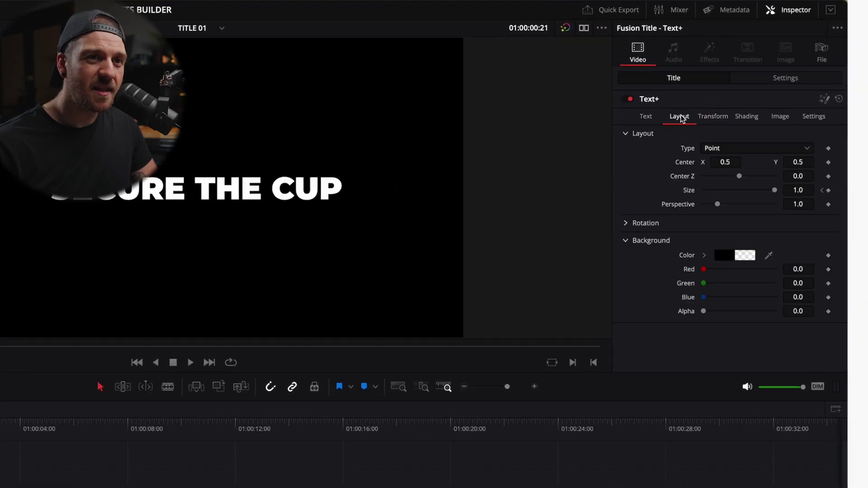
{"action": "left_click_drag", "start_coordinate": [794, 163], "coordinate": [641, 179]}
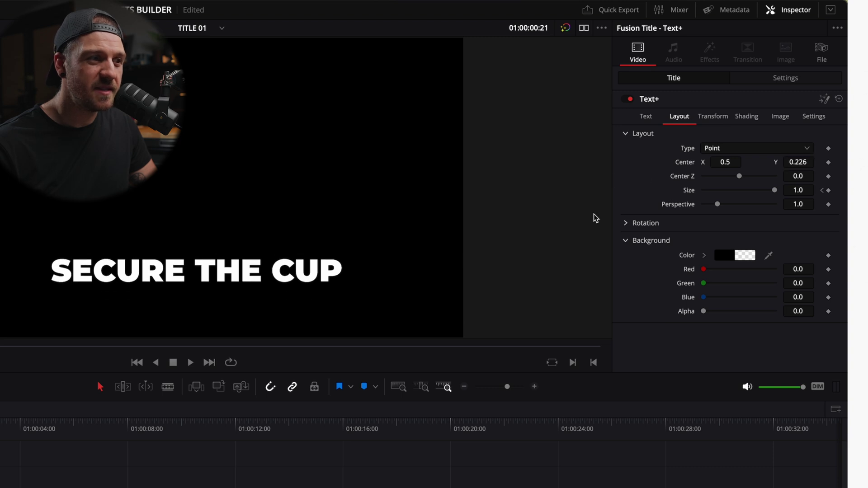
{"action": "key", "text": "Home"}
{"action": "key", "text": "space"}
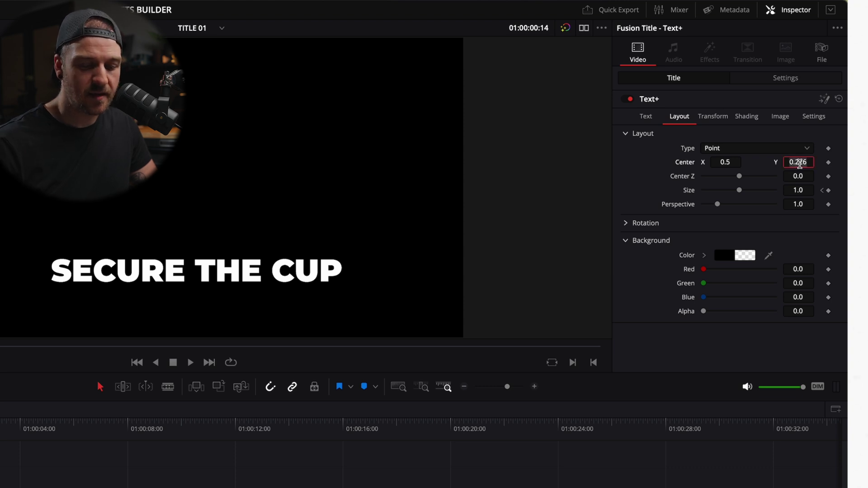
{"action": "type", "text": "0.5"}
{"action": "key", "text": "Tab"}
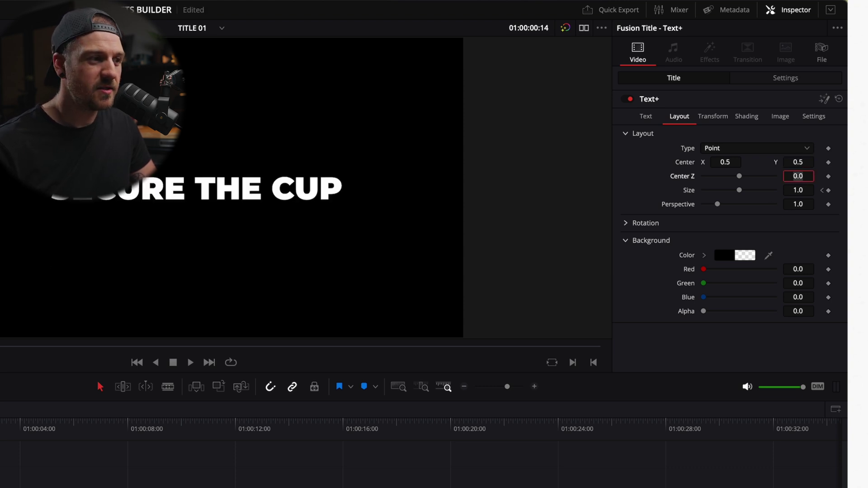
{"action": "key", "text": "Home"}
{"action": "key", "text": "space"}
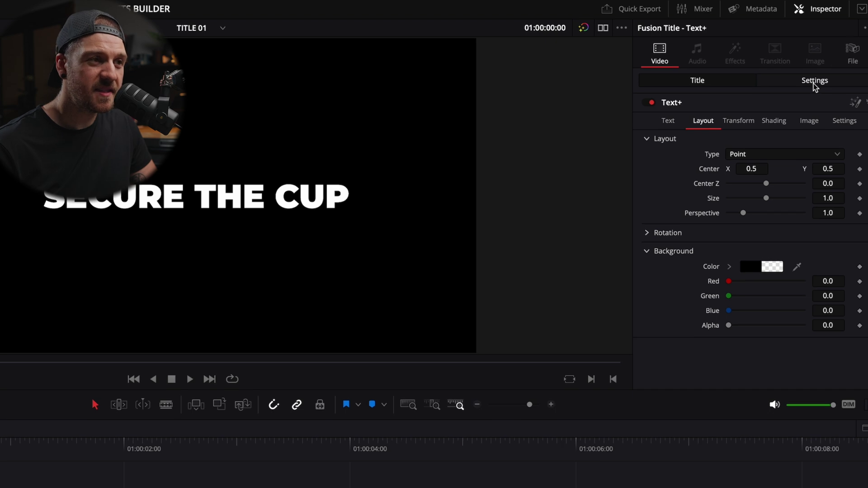
- Keyframe the clip's Transform Zoom at 1.1 then 1.000 and play the bounce
{"action": "left_click", "coordinate": [814, 84]}
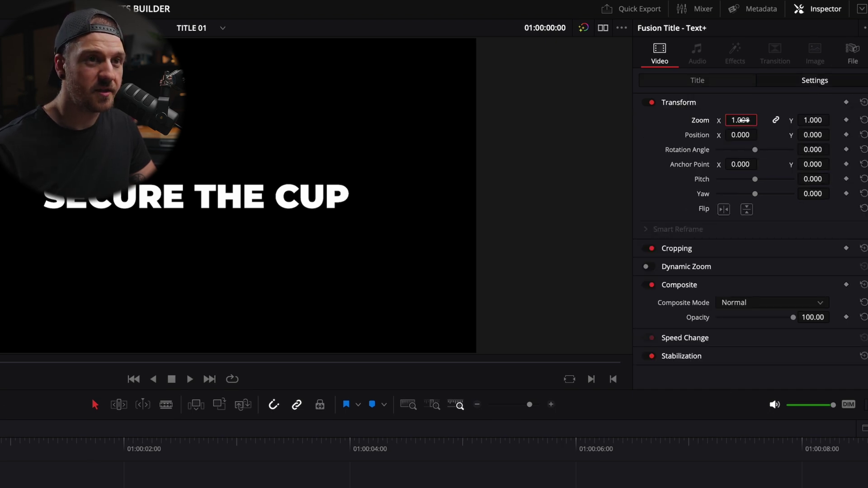
{"action": "left_click_drag", "start_coordinate": [741, 120], "coordinate": [737, 120]}
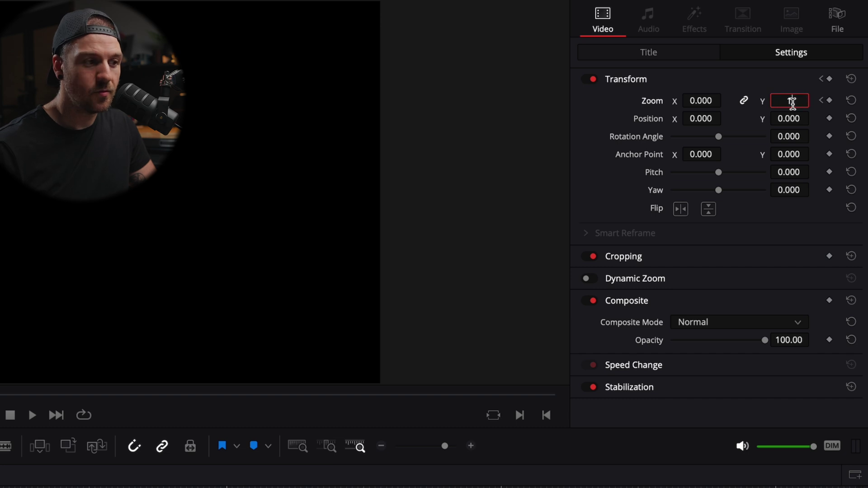
{"action": "left_click", "coordinate": [793, 104]}
{"action": "type", "text": "1.1"}
{"action": "key", "text": "Return"}
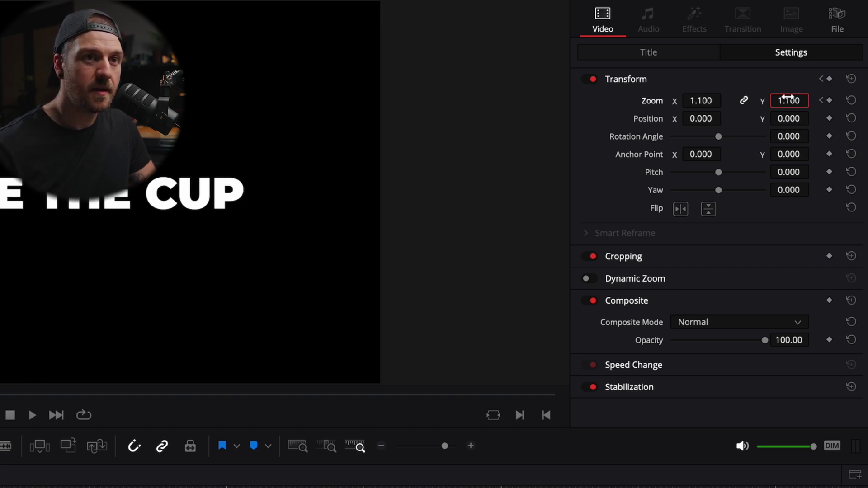
{"action": "type", "text": "1"}
{"action": "key", "text": "Return"}
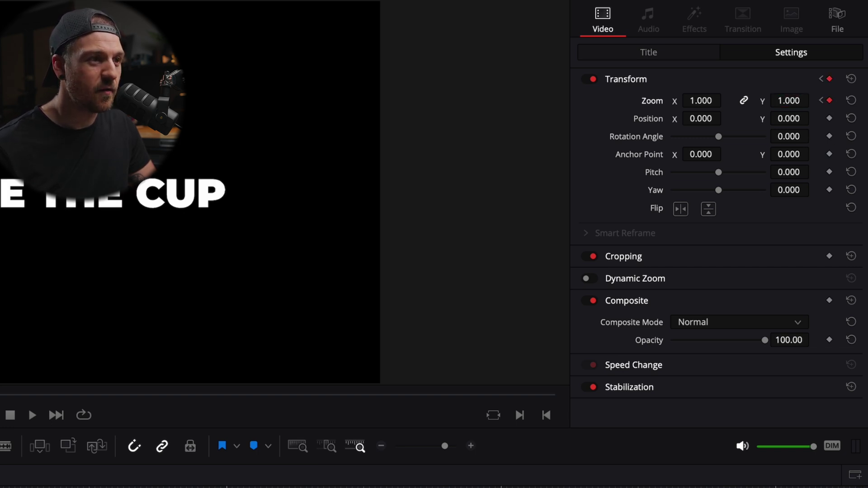
{"action": "key", "text": "space"}
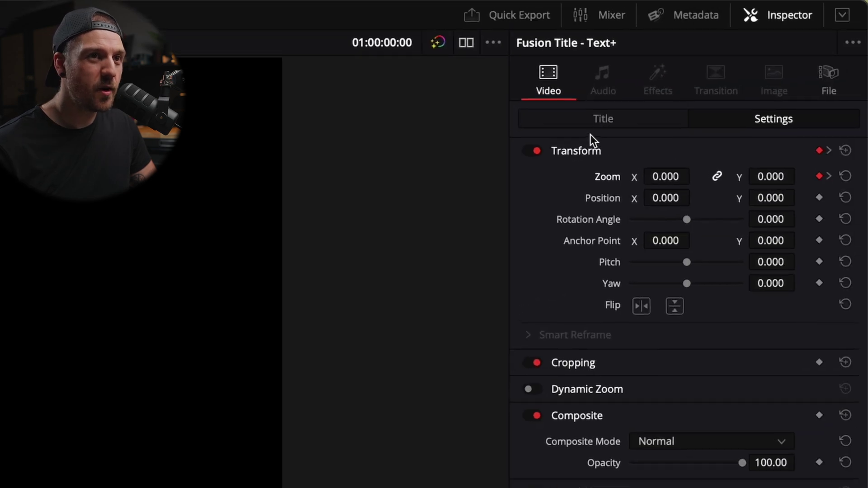
- Lower the title to Center Y 0.212 and replay the animation from the start
{"action": "left_click", "coordinate": [628, 122]}
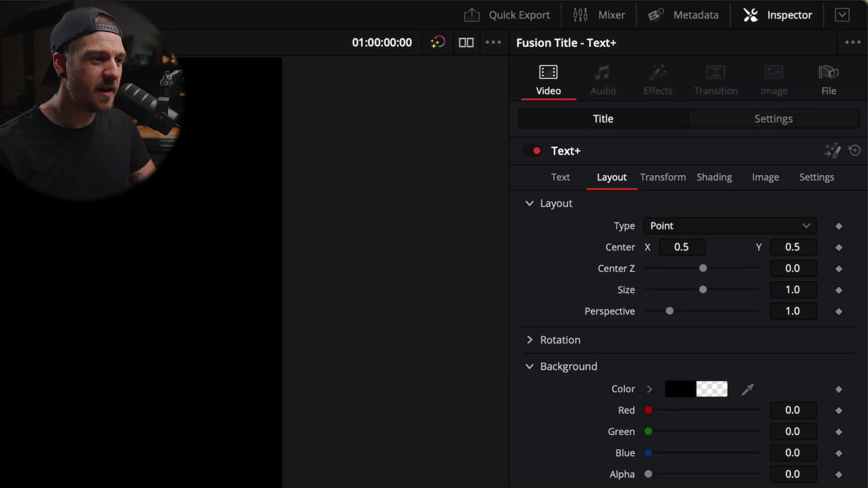
{"action": "key", "text": "space"}
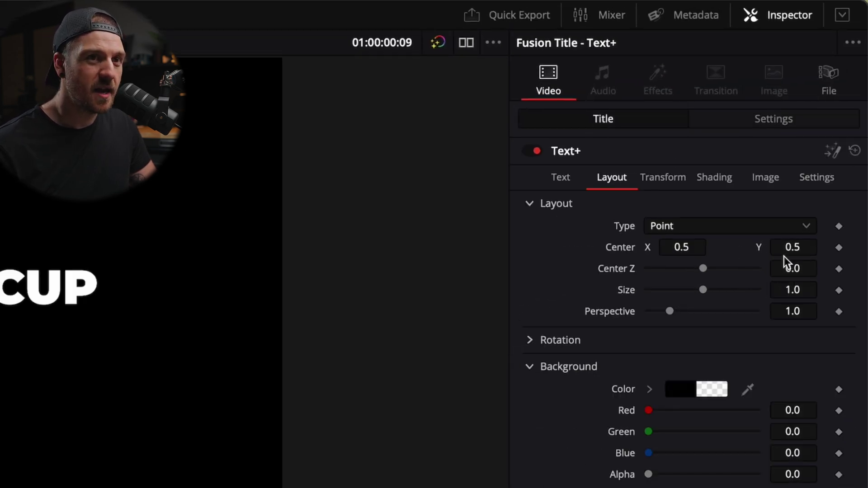
{"action": "left_click_drag", "start_coordinate": [793, 250], "coordinate": [552, 253]}
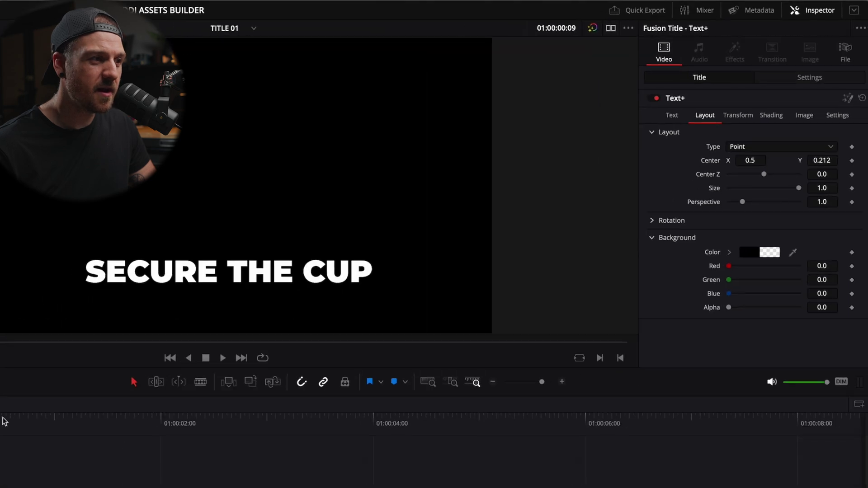
{"action": "key", "text": "Home"}
{"action": "key", "text": "space"}
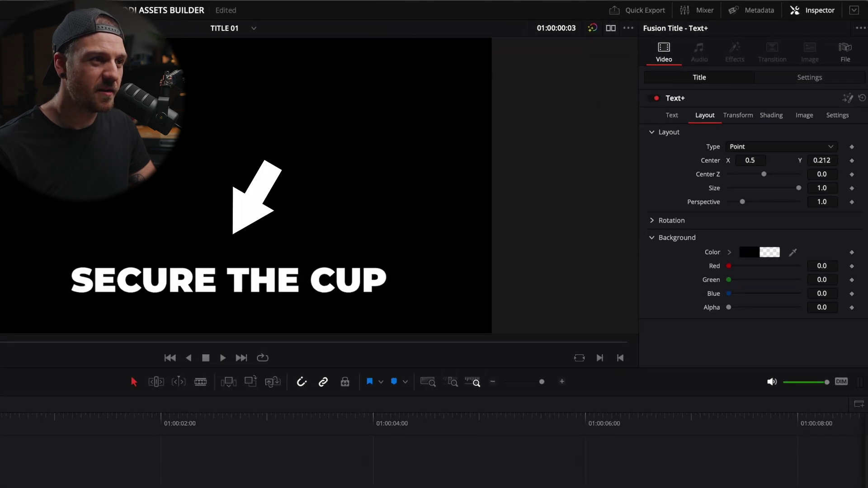
{"action": "key", "text": "Home"}
{"action": "key", "text": "space"}
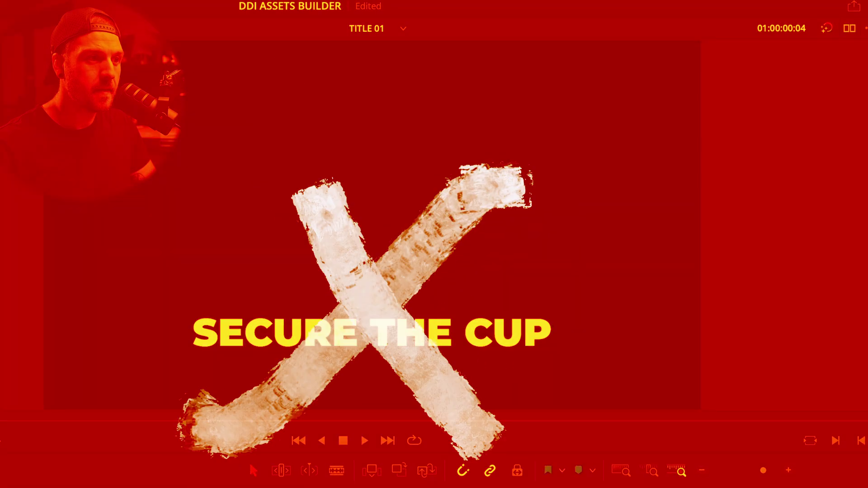
{"action": "key", "text": "Home"}
{"action": "left_click", "coordinate": [774, 135]}
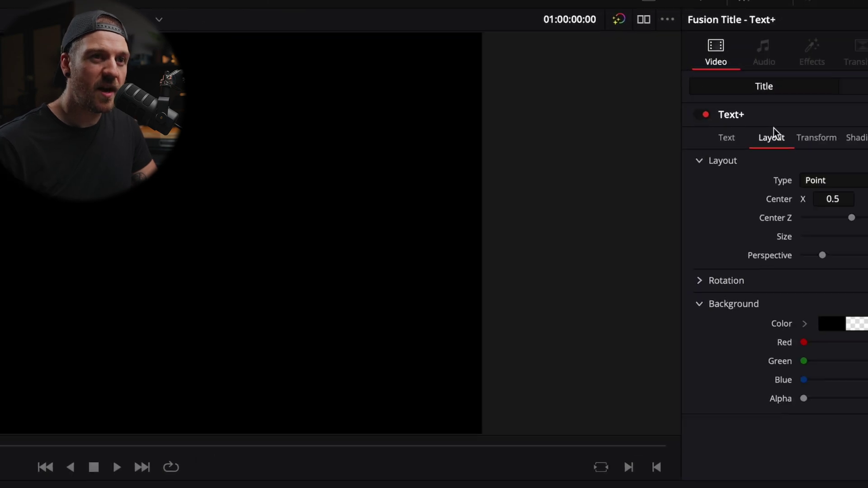
{"action": "left_click", "coordinate": [787, 88]}
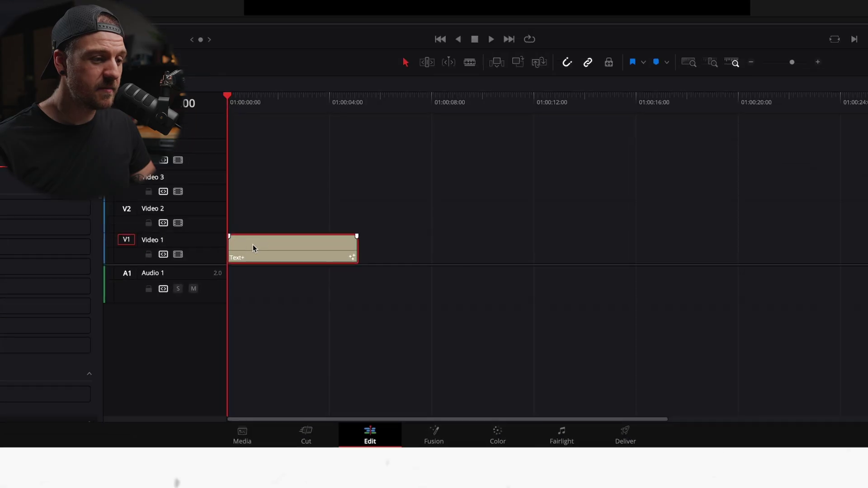
- Open the title on the Fusion page with its Layout properties showing
{"action": "left_click", "coordinate": [436, 436]}
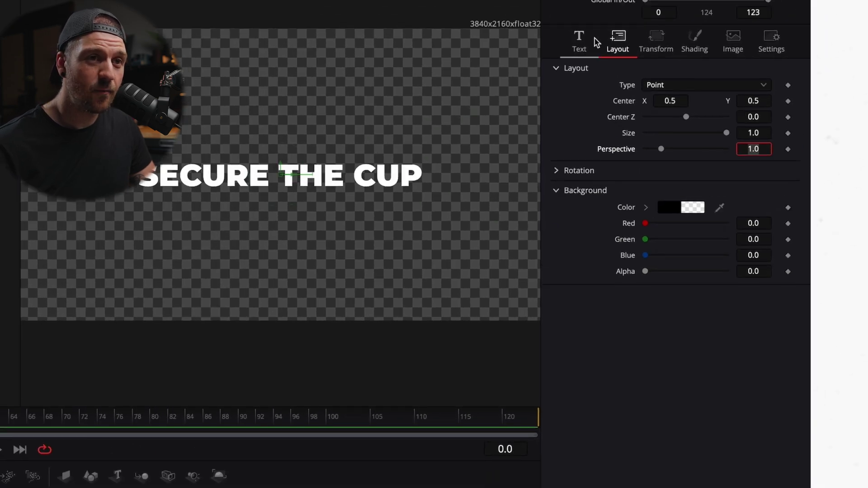
{"action": "left_click", "coordinate": [580, 42]}
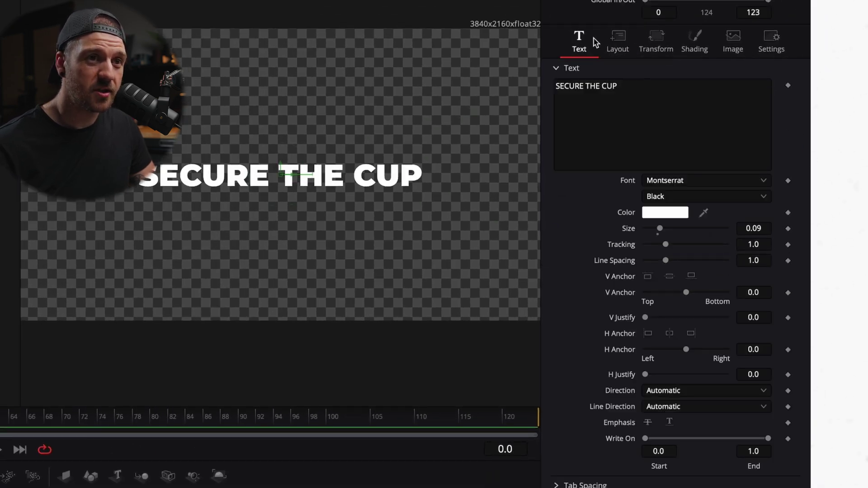
{"action": "left_click", "coordinate": [614, 43]}
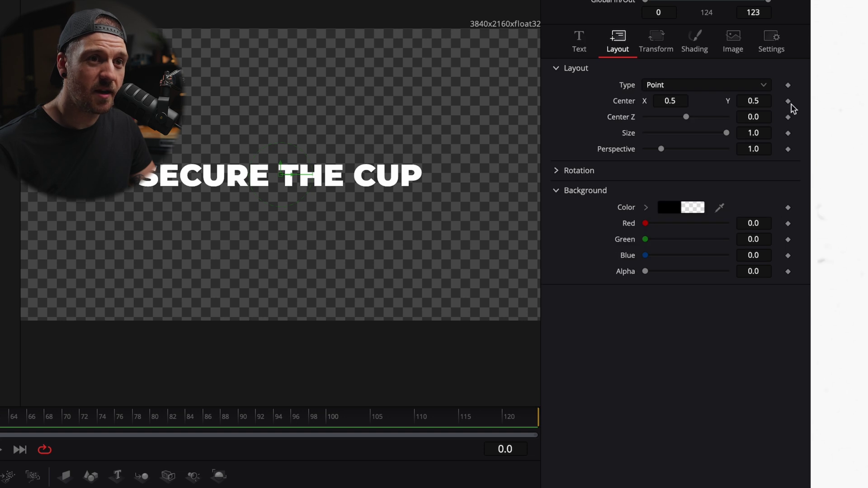
- Keyframe Layout Size at 0 on frame 0, then move to frame 4 and fit the curve
{"action": "left_click", "coordinate": [789, 134]}
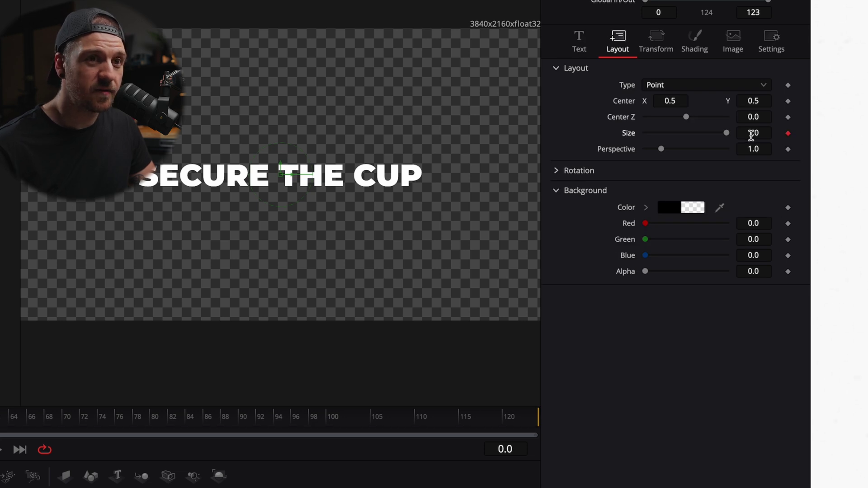
{"action": "double_click", "coordinate": [752, 133]}
{"action": "type", "text": "0"}
{"action": "key", "text": "Return"}
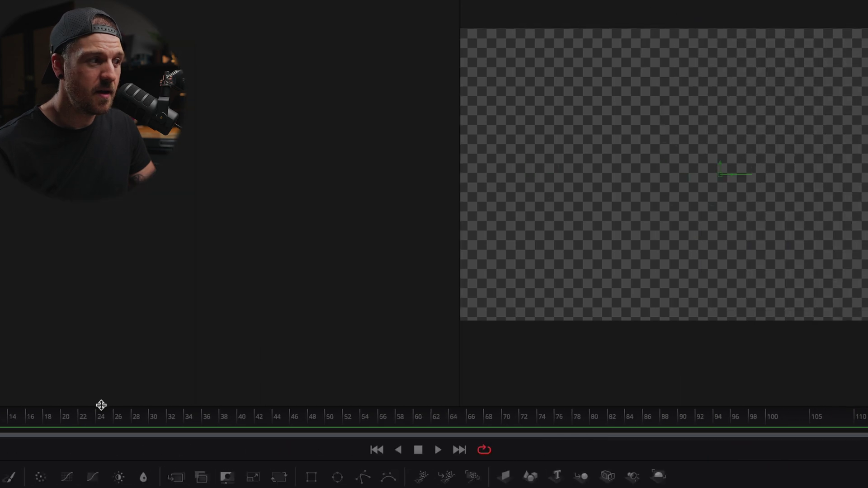
{"action": "left_click", "coordinate": [54, 428]}
{"action": "left_click_drag", "start_coordinate": [55, 427], "coordinate": [94, 422]}
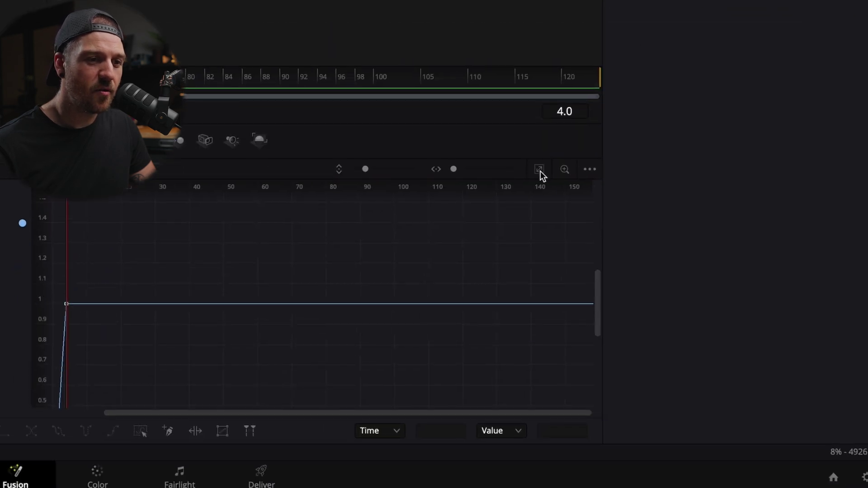
{"action": "left_click", "coordinate": [541, 170]}
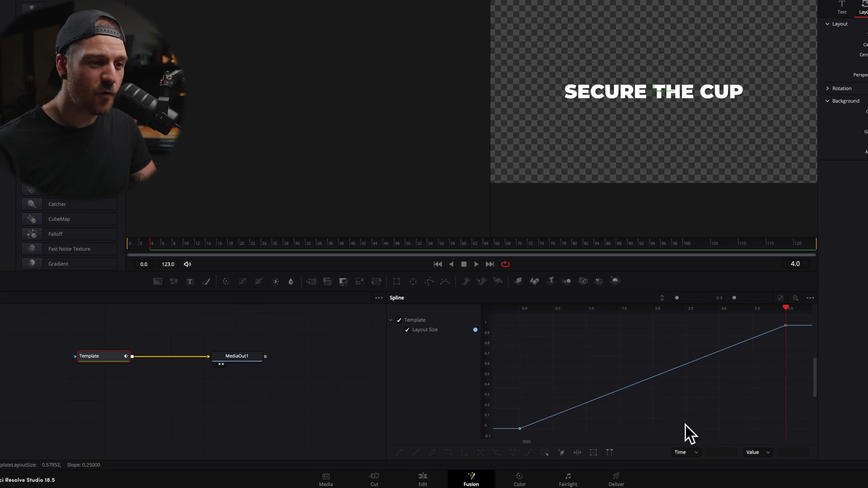
- Apply an Out Back Cubic ease to the selected Size keyframes in the Spline editor
{"action": "left_click", "coordinate": [400, 320]}
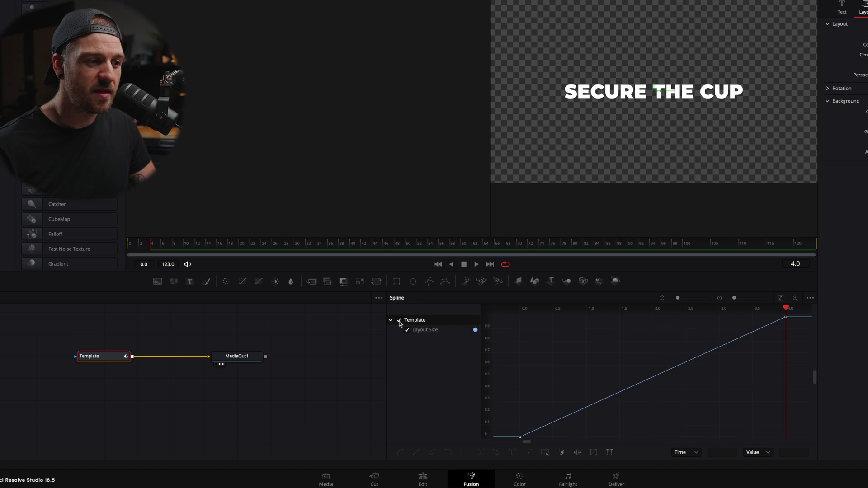
{"action": "left_click_drag", "start_coordinate": [692, 274], "coordinate": [418, 404]}
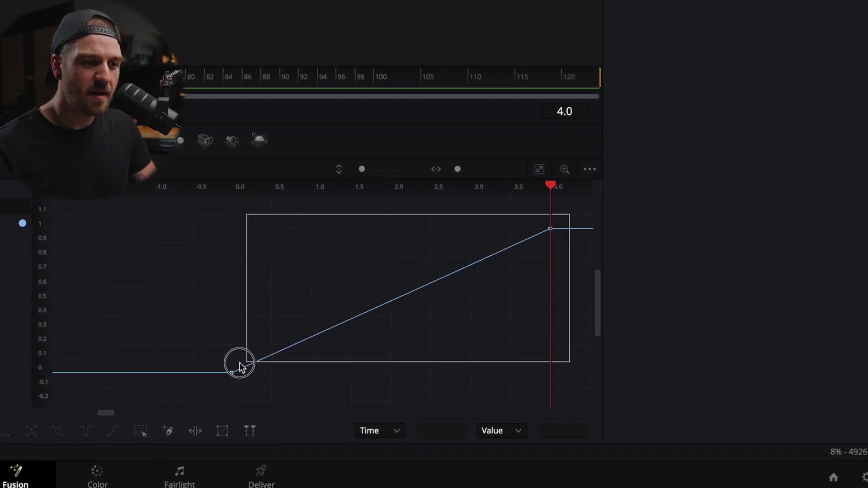
{"action": "left_click_drag", "start_coordinate": [219, 383], "coordinate": [229, 378]}
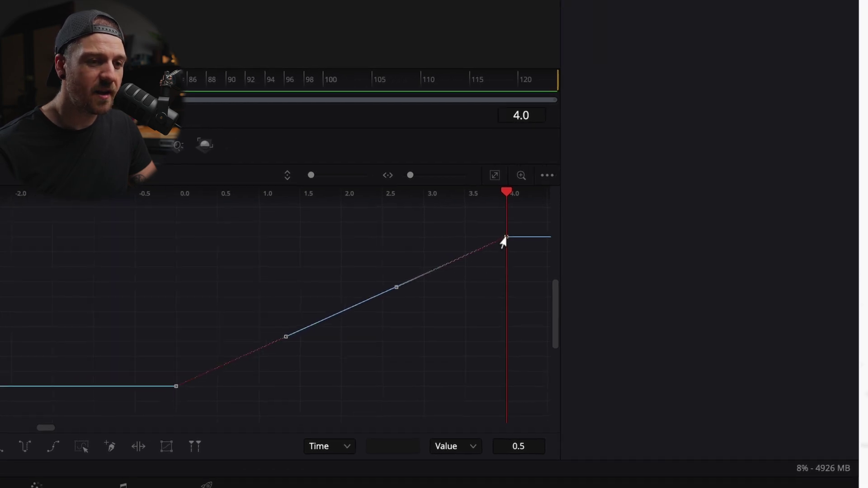
{"action": "right_click", "coordinate": [503, 238]}
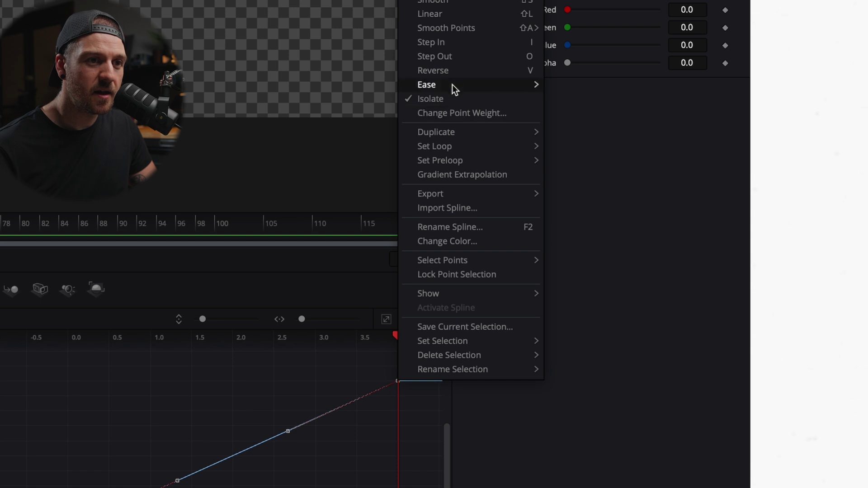
{"action": "mouse_move", "coordinate": [452, 85]}
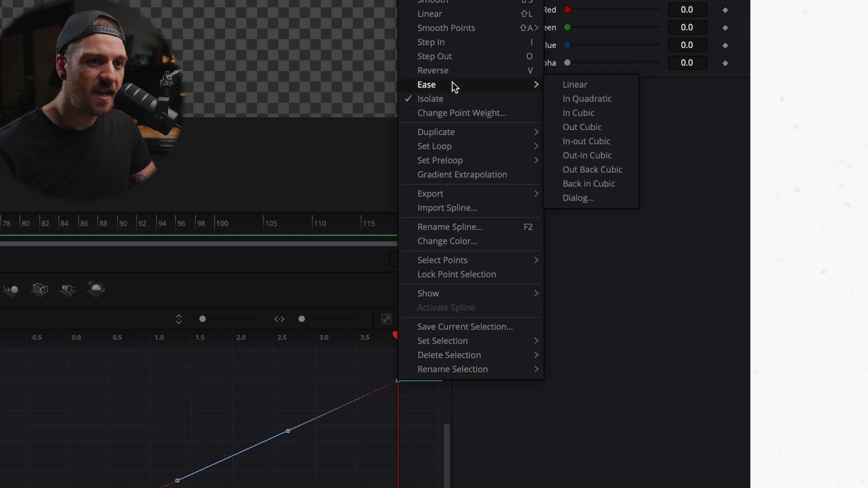
{"action": "left_click", "coordinate": [593, 169]}
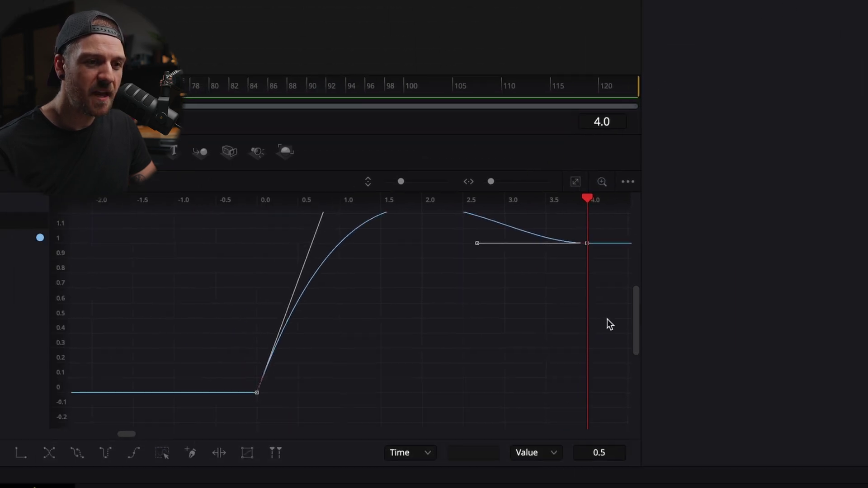
{"action": "key", "text": "ctrl+f"}
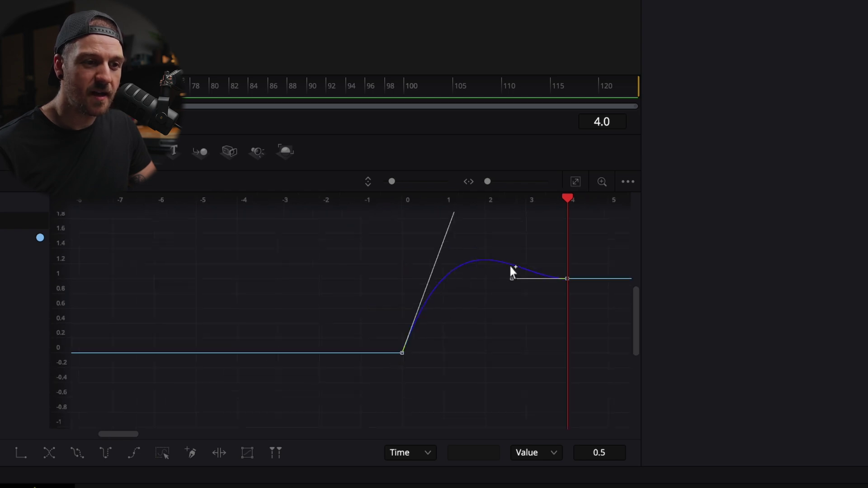
- Play the bounce from frame 0 and return to the start
{"action": "key", "text": "Home"}
{"action": "key", "text": "space"}
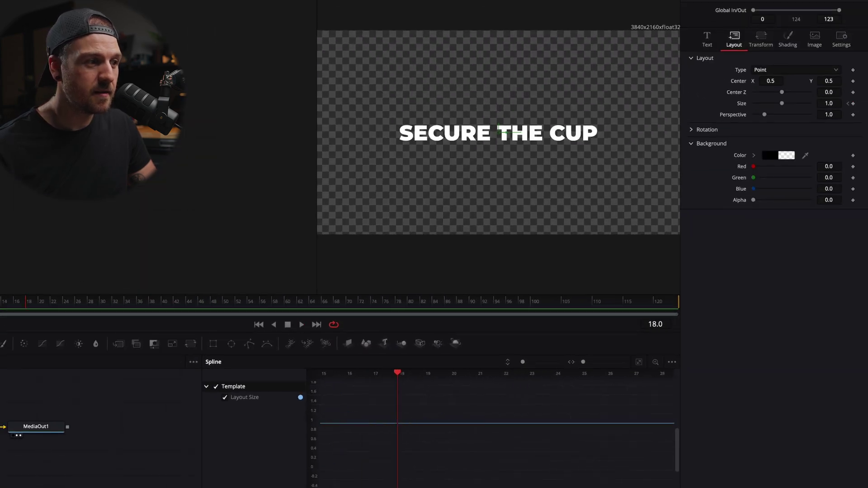
{"action": "key", "text": "space"}
{"action": "key", "text": "Home"}
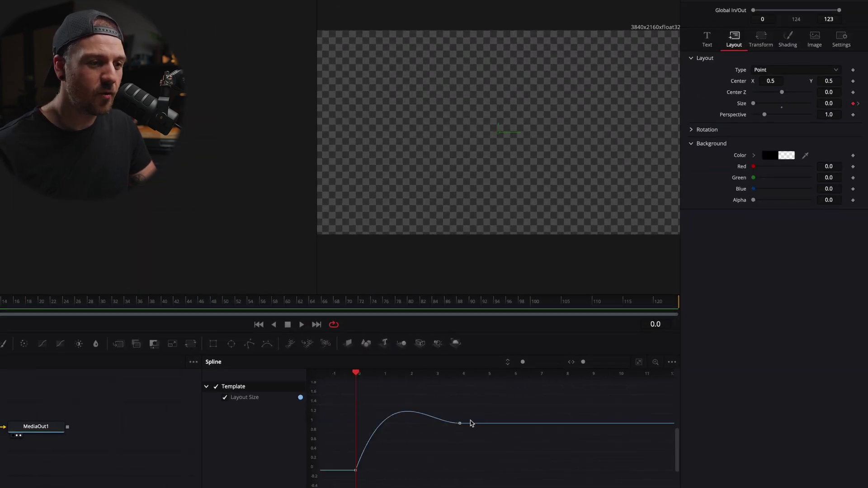
- Move the end Size keyframe from frame 4 to frame 5 and play the longer bounce
{"action": "left_click_drag", "start_coordinate": [458, 427], "coordinate": [484, 425]}
{"action": "key", "text": "space"}
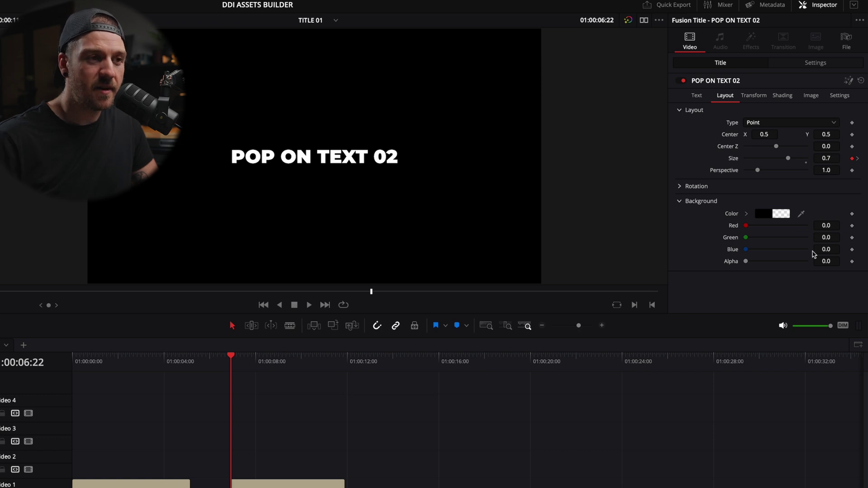
- Step through the title two frames, then replay its animation from the clip start
{"action": "key", "text": "Right"}
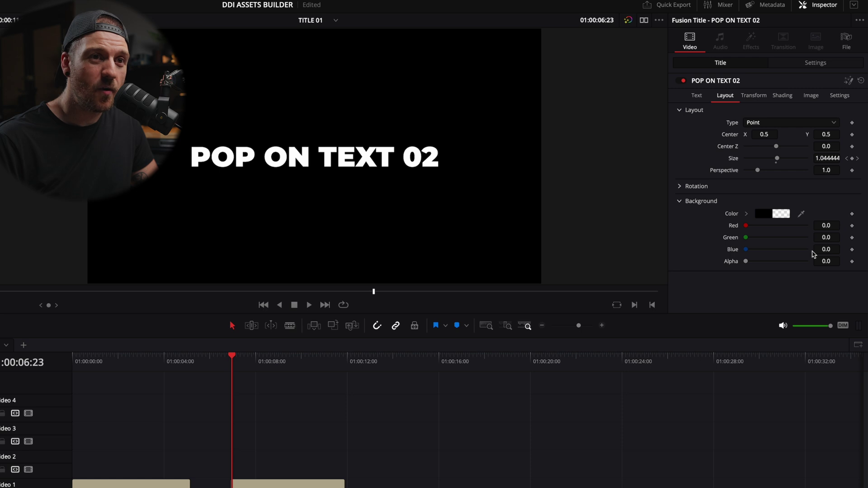
{"action": "key", "text": "Right"}
{"action": "key", "text": "Right"}
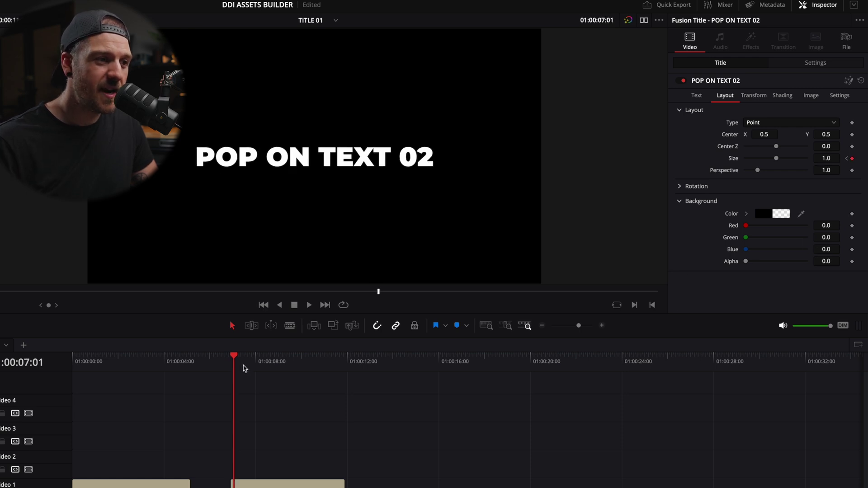
{"action": "left_click", "coordinate": [232, 362]}
{"action": "key", "text": "space"}
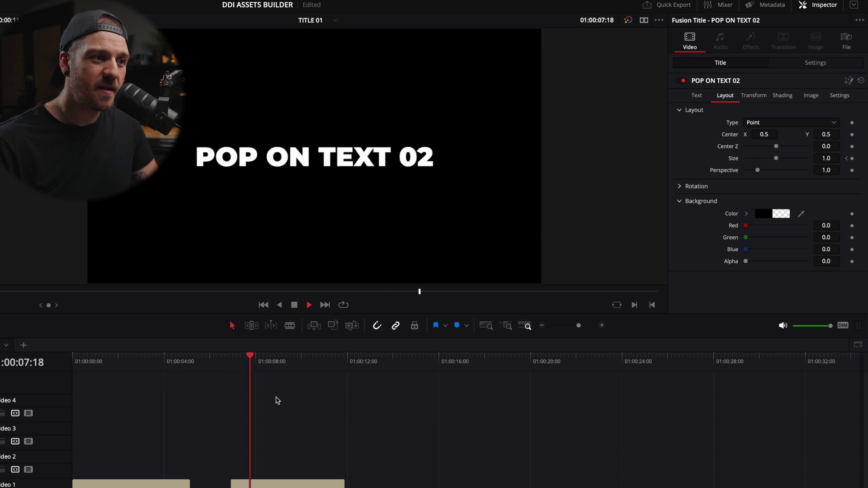
{"action": "left_click", "coordinate": [243, 362]}
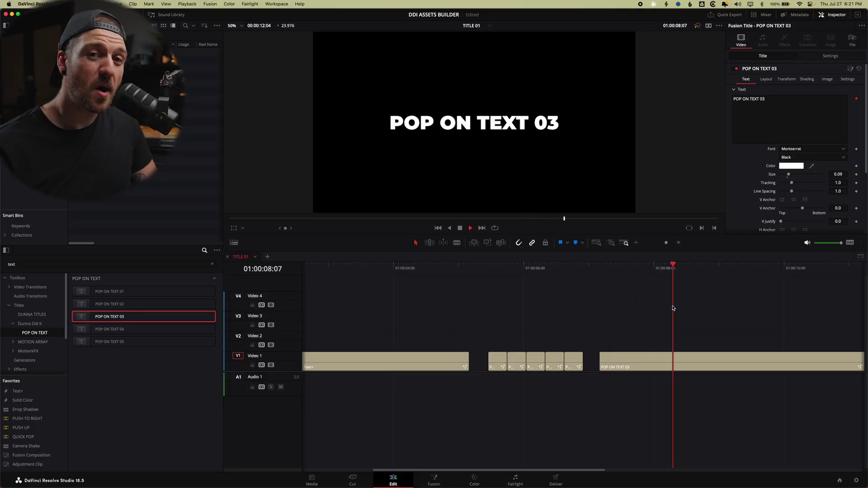
- Restore the SECURE THE CUP clip and delete its Template keyframes in Fusion
{"action": "key", "text": "super+z"}
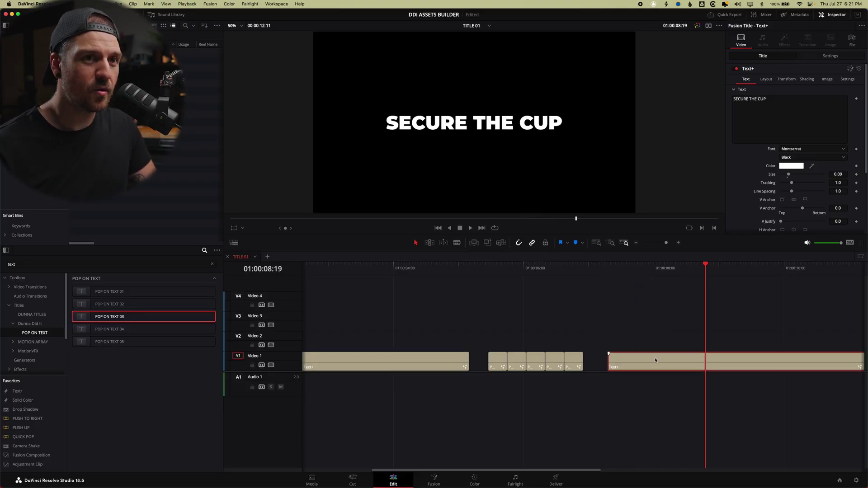
{"action": "left_click", "coordinate": [435, 481]}
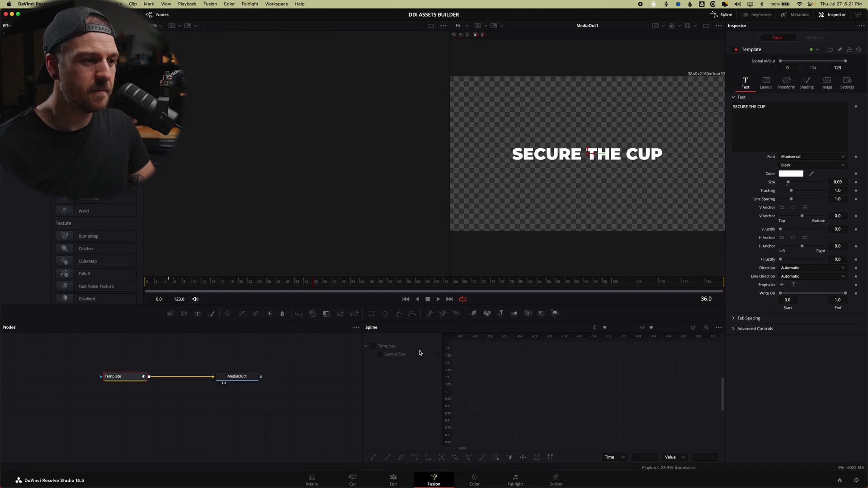
{"action": "left_click_drag", "start_coordinate": [704, 378], "coordinate": [463, 442]}
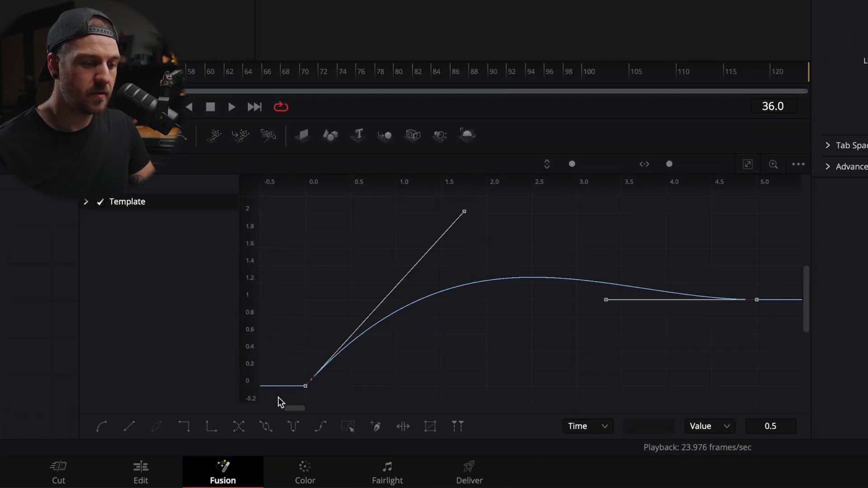
{"action": "key", "text": "Delete"}
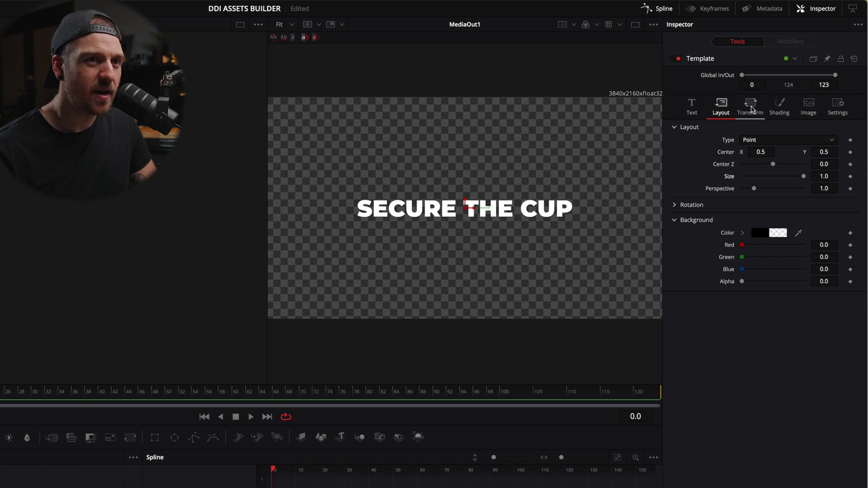
- Set the text's Transform to act on Words
{"action": "left_click", "coordinate": [751, 107]}
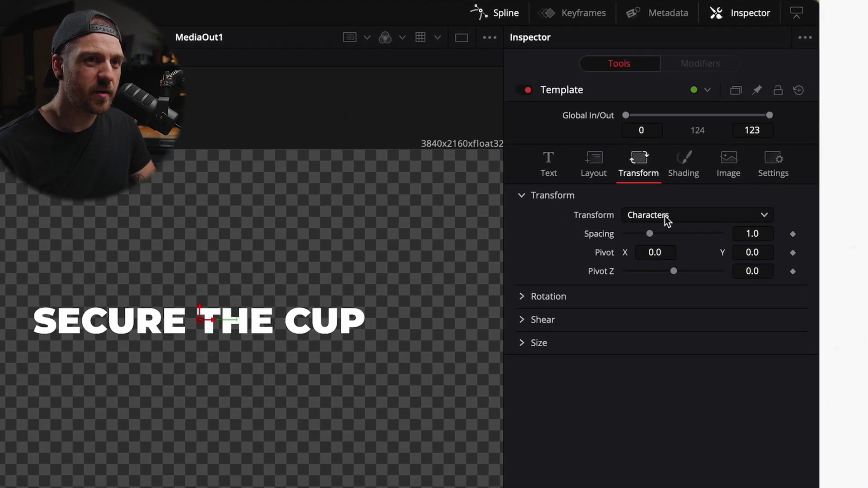
{"action": "left_click", "coordinate": [667, 220]}
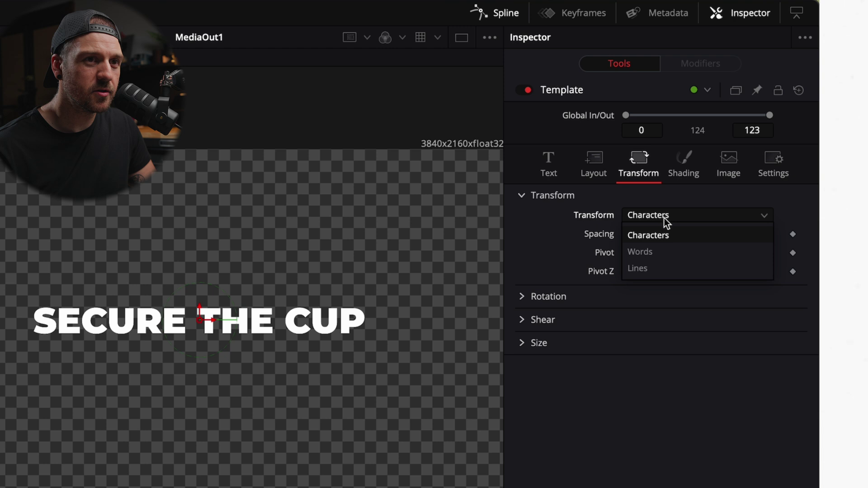
{"action": "left_click", "coordinate": [650, 253]}
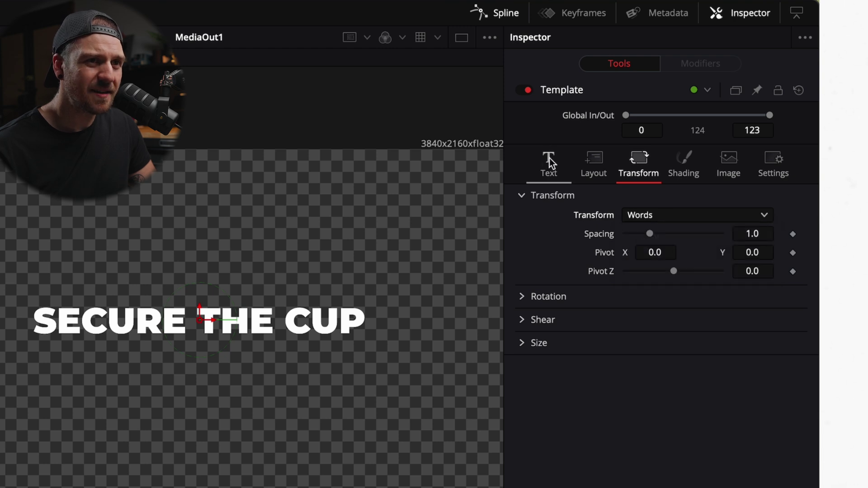
- Add a Follower modifier to the SECURE THE CUP text
{"action": "left_click", "coordinate": [550, 159]}
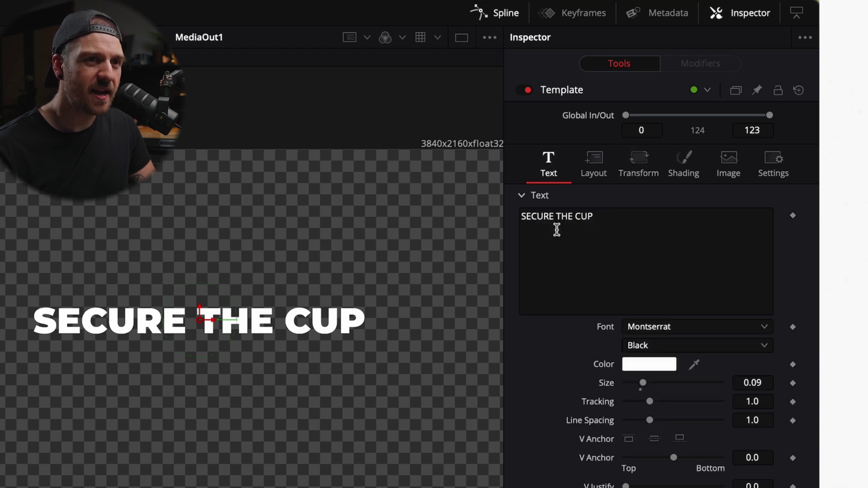
{"action": "right_click", "coordinate": [593, 248]}
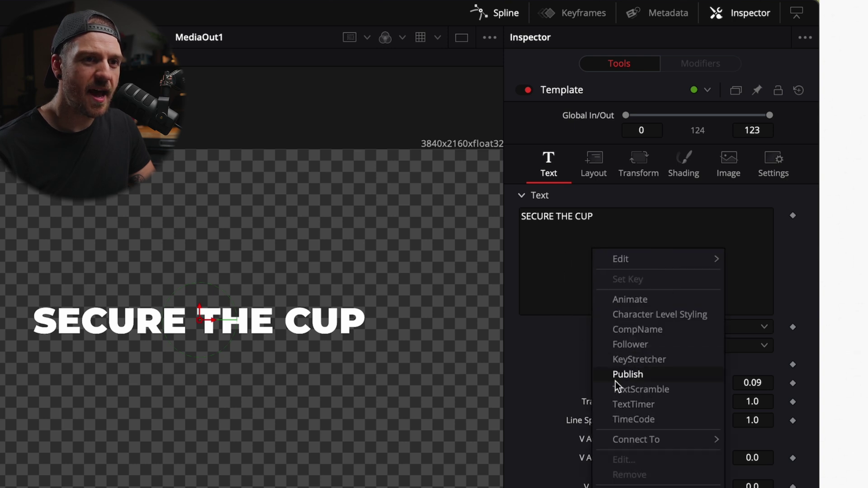
{"action": "left_click", "coordinate": [642, 346]}
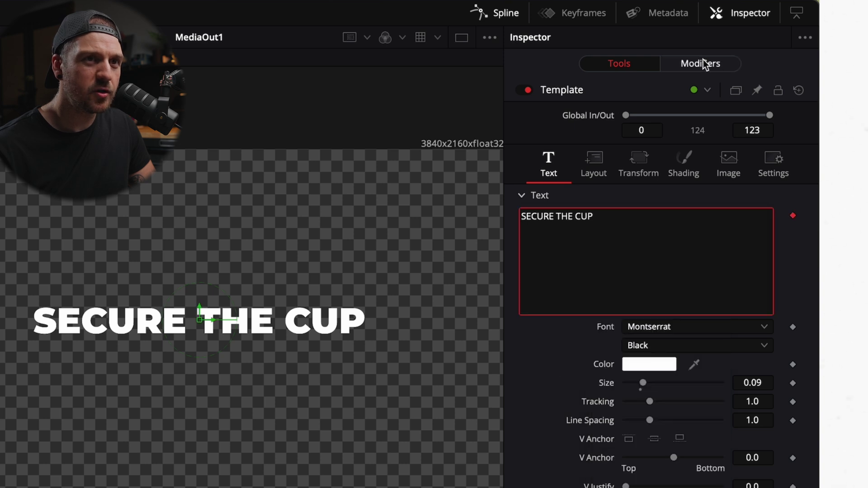
- Set the Follower1 transform to Words and expand its Size settings
{"action": "left_click", "coordinate": [703, 62]}
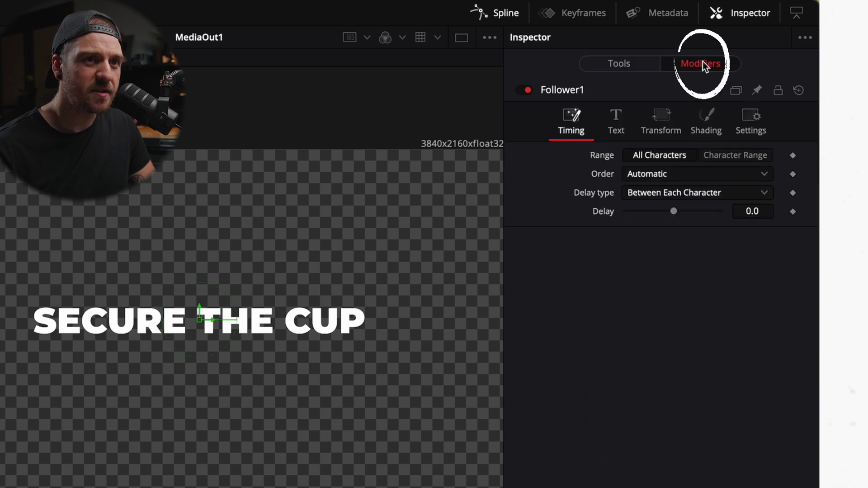
{"action": "left_click", "coordinate": [656, 120]}
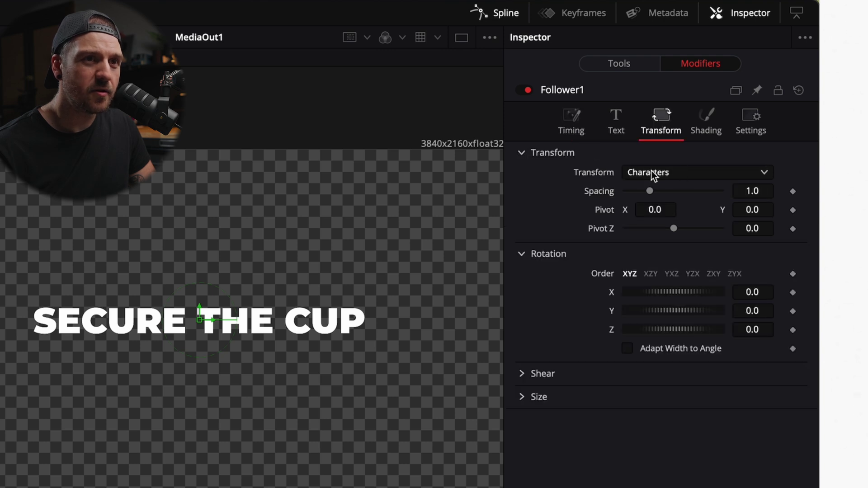
{"action": "left_click", "coordinate": [679, 175]}
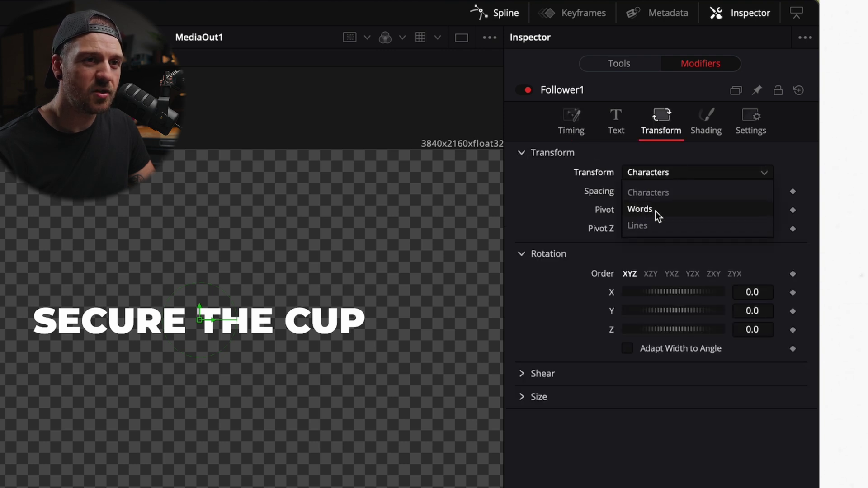
{"action": "left_click", "coordinate": [656, 210]}
{"action": "left_click", "coordinate": [523, 397]}
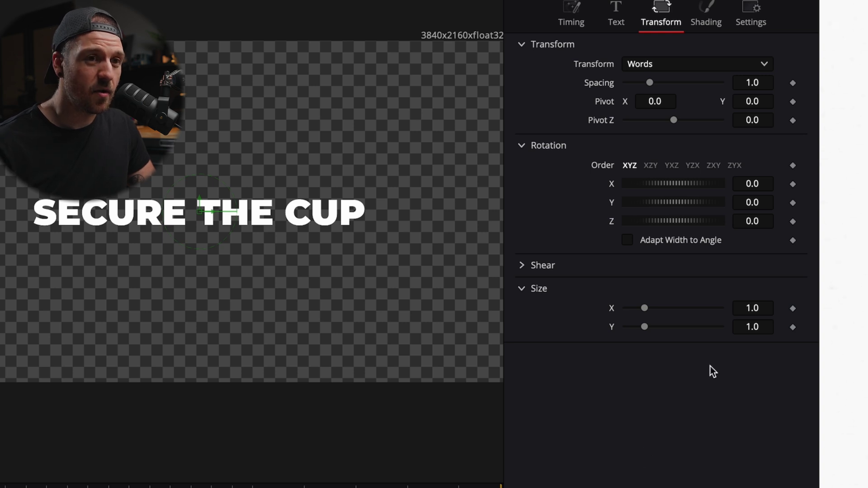
- Keyframe Follower Size X and Y at 0 on frame 0
{"action": "left_click", "coordinate": [795, 313]}
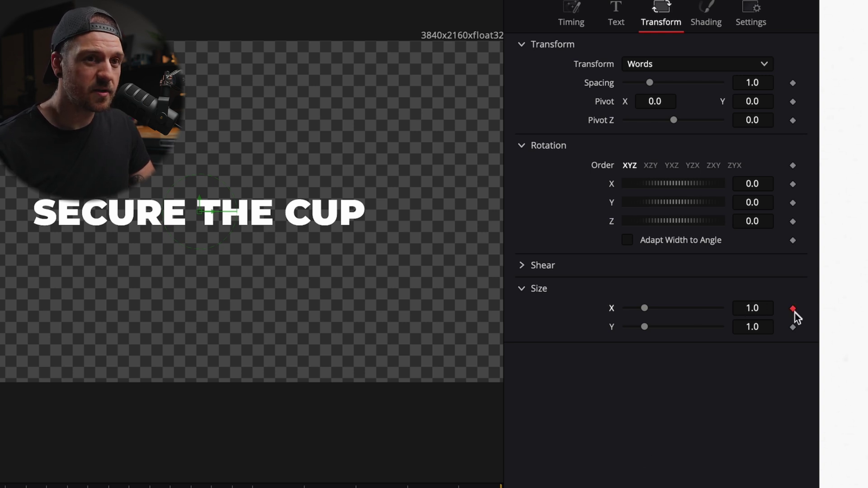
{"action": "left_click", "coordinate": [794, 326]}
{"action": "left_click", "coordinate": [763, 308]}
{"action": "type", "text": "0"}
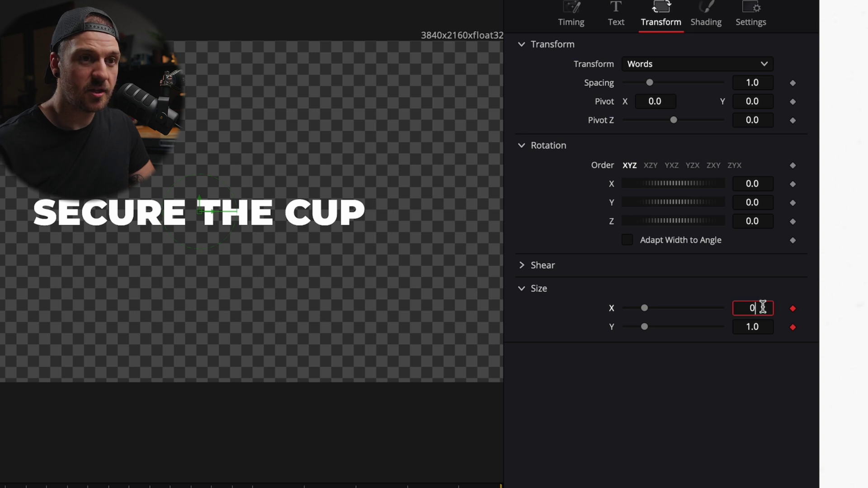
{"action": "key", "text": "Tab"}
{"action": "type", "text": "0"}
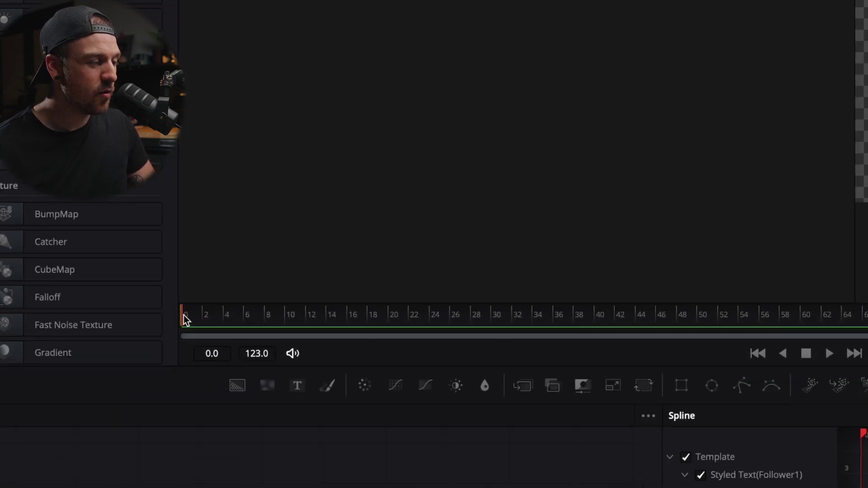
- At frame 5, set Follower Size X and Y to 1.0
{"action": "left_click", "coordinate": [183, 319]}
{"action": "left_click_drag", "start_coordinate": [185, 320], "coordinate": [233, 321]}
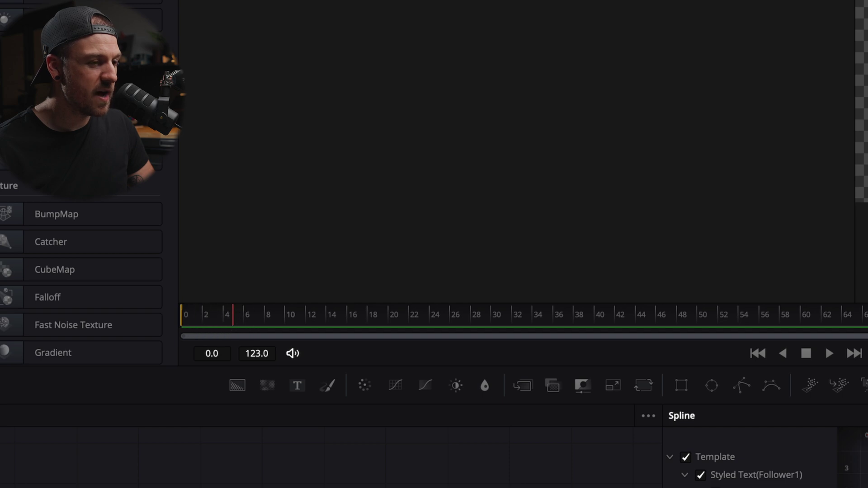
{"action": "double_click", "coordinate": [797, 244]}
{"action": "type", "text": "1"}
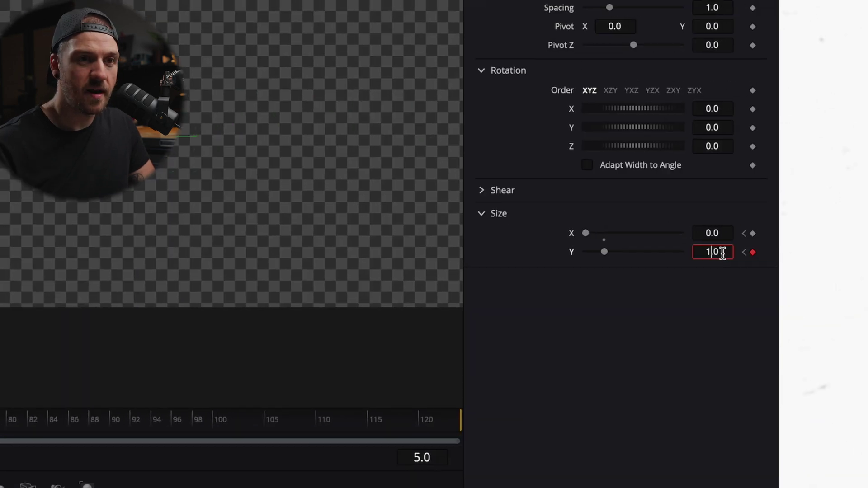
{"action": "double_click", "coordinate": [722, 239]}
{"action": "type", "text": "1"}
{"action": "key", "text": "Tab"}
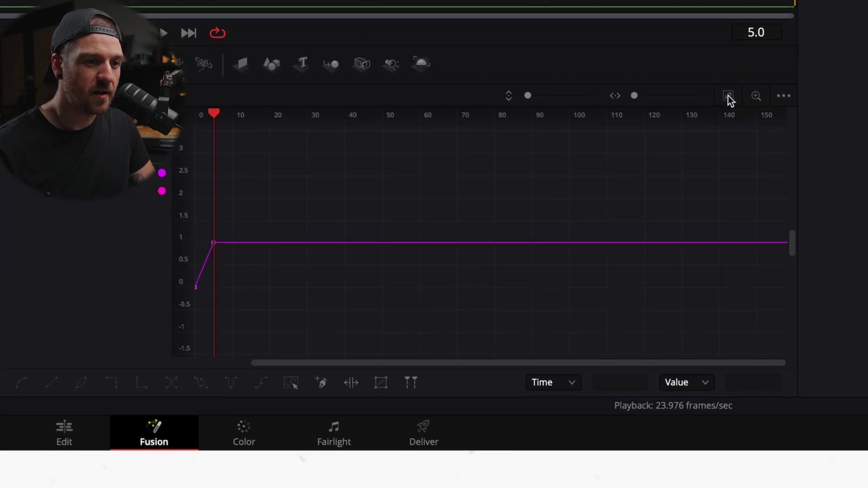
- Give the Follower Size keyframes an Out Back Cubic ease in the Spline panel and play back
{"action": "left_click", "coordinate": [562, 310]}
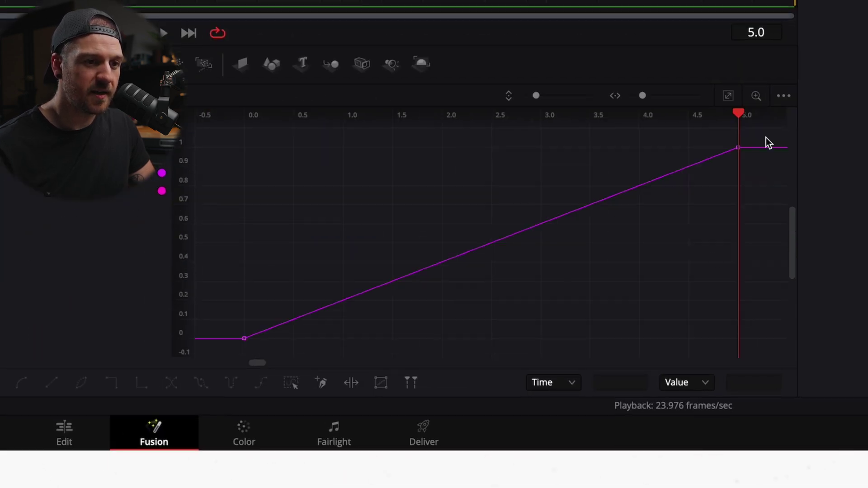
{"action": "left_click_drag", "start_coordinate": [762, 136], "coordinate": [224, 353]}
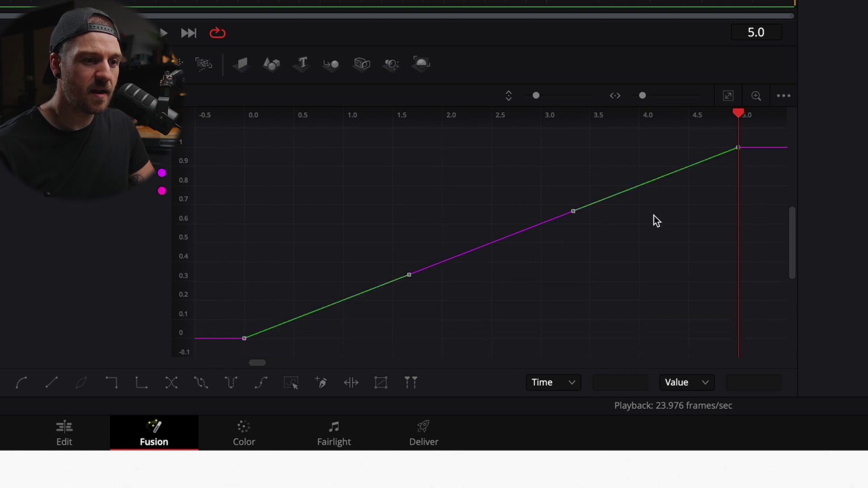
{"action": "right_click", "coordinate": [736, 153]}
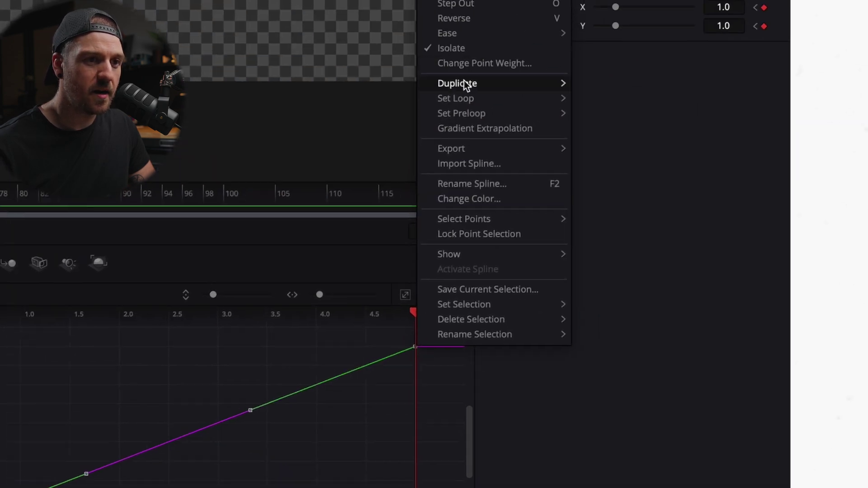
{"action": "mouse_move", "coordinate": [472, 31]}
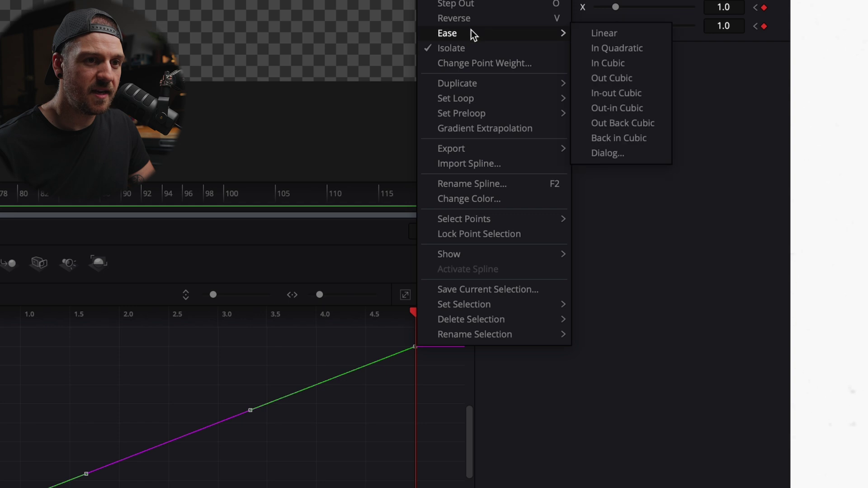
{"action": "left_click", "coordinate": [617, 126]}
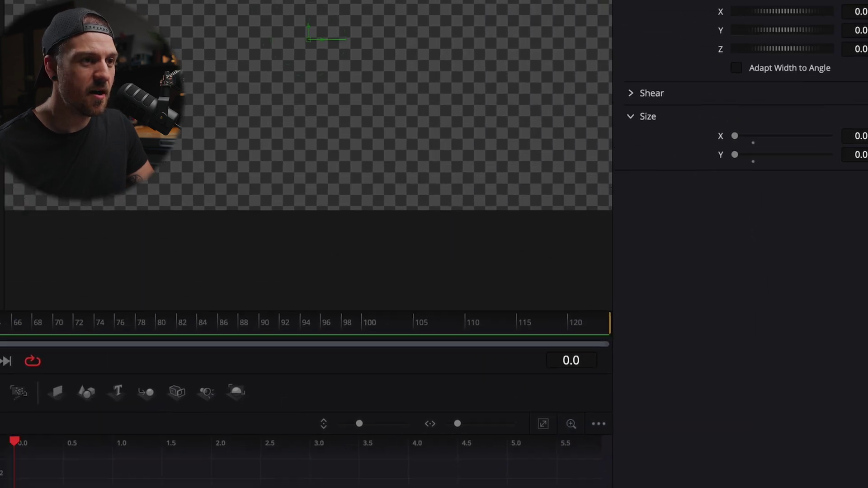
{"action": "key", "text": "space"}
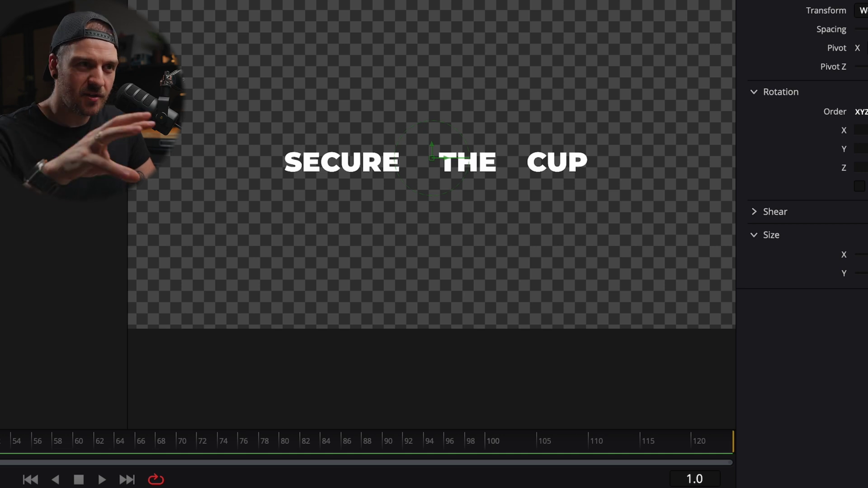
- Set the Follower1 Timing Delay to 1.0
{"action": "key", "text": "Left"}
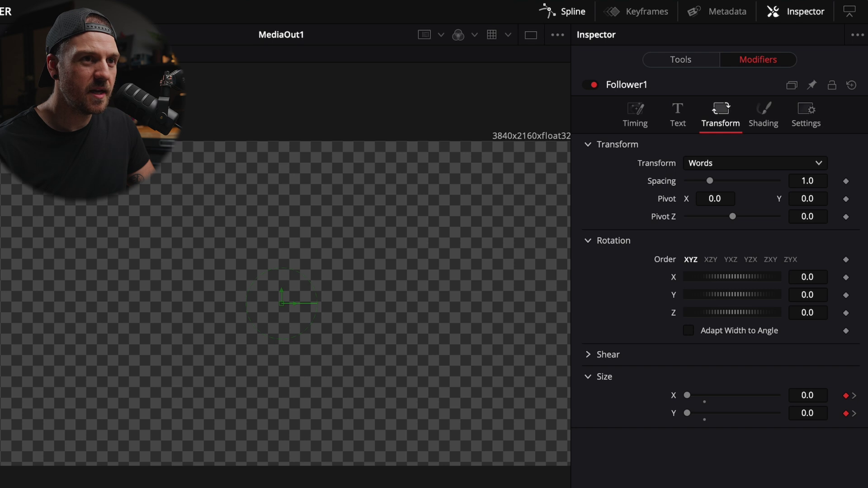
{"action": "key", "text": "Right"}
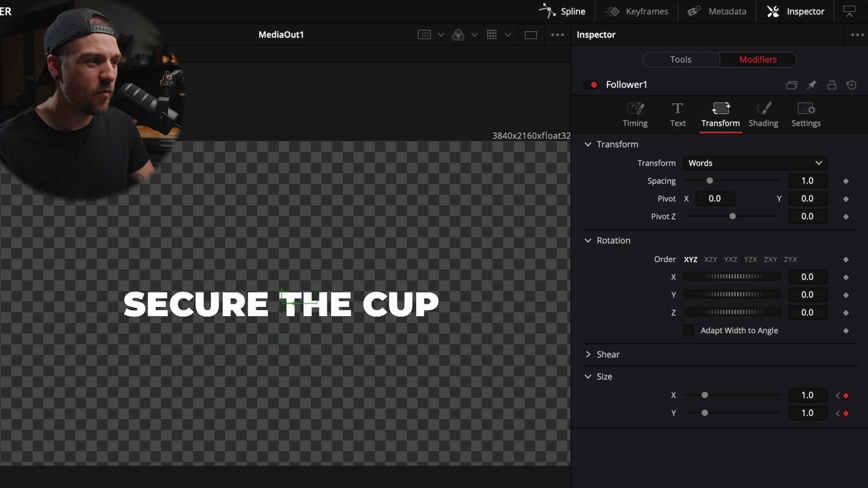
{"action": "left_click", "coordinate": [640, 110]}
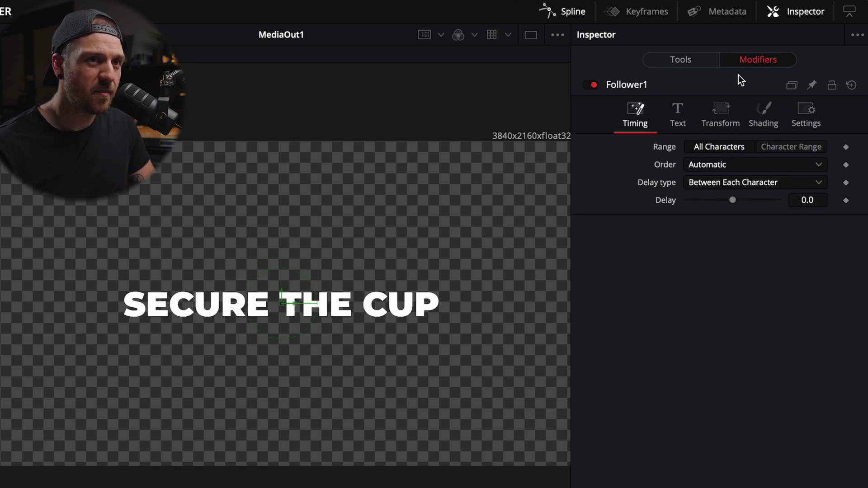
{"action": "left_click", "coordinate": [808, 201]}
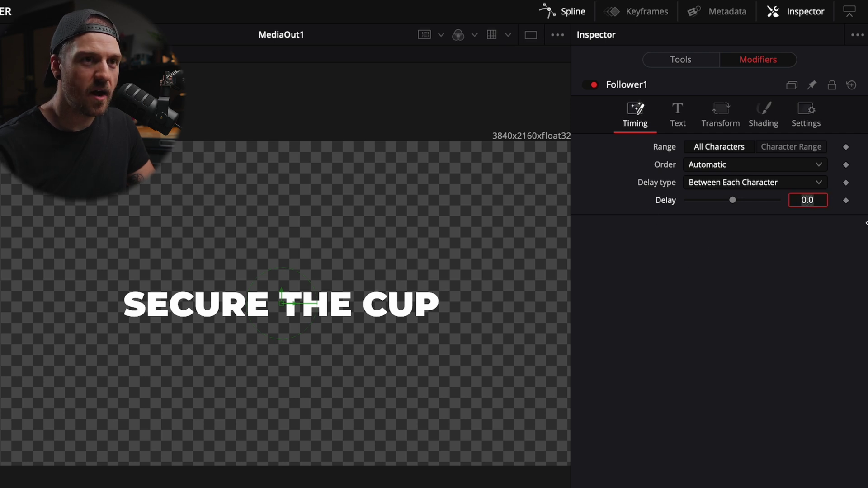
{"action": "type", "text": "1"}
{"action": "key", "text": "Return"}
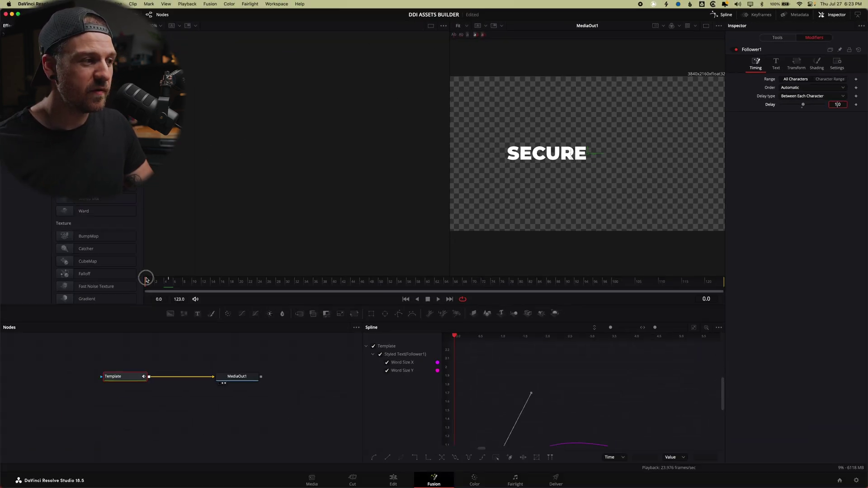
- Rewind to frame 0 and replay the word-by-word pop-on
{"action": "left_click", "coordinate": [146, 280]}
{"action": "left_click", "coordinate": [439, 299]}
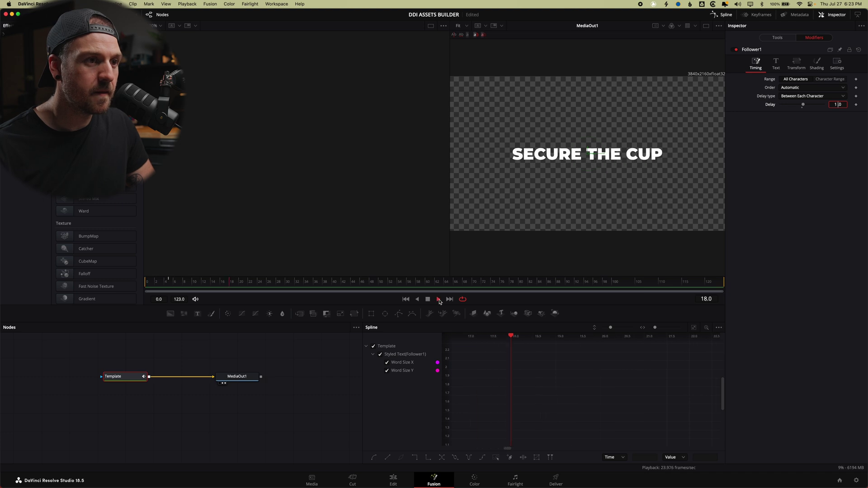
{"action": "left_click", "coordinate": [438, 299]}
{"action": "left_click", "coordinate": [439, 299]}
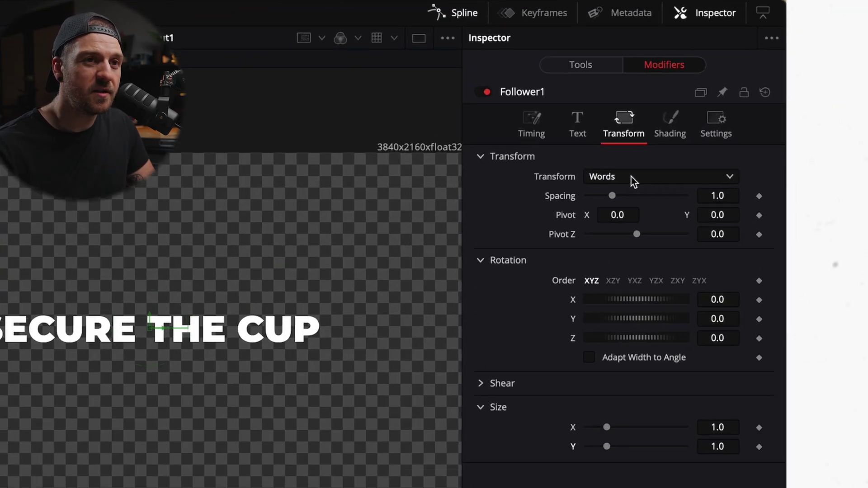
- Set both Follower1 and the Text+ tool's Transform to Characters
{"action": "left_click", "coordinate": [631, 176]}
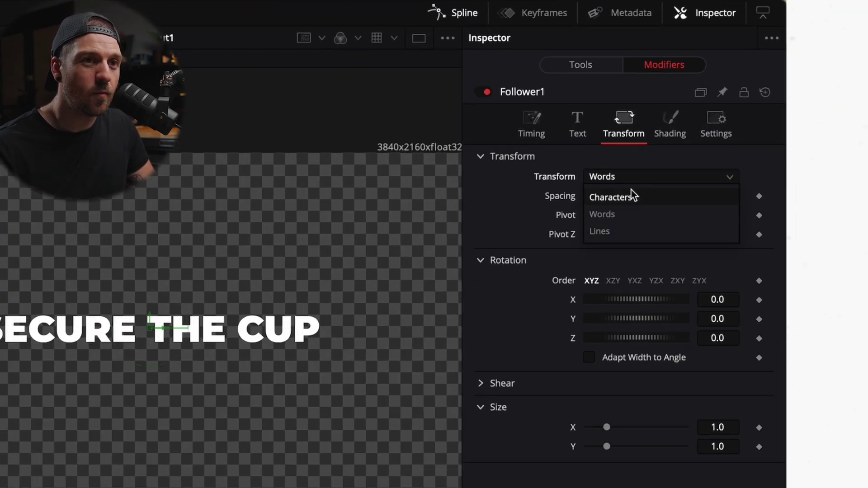
{"action": "left_click", "coordinate": [631, 197]}
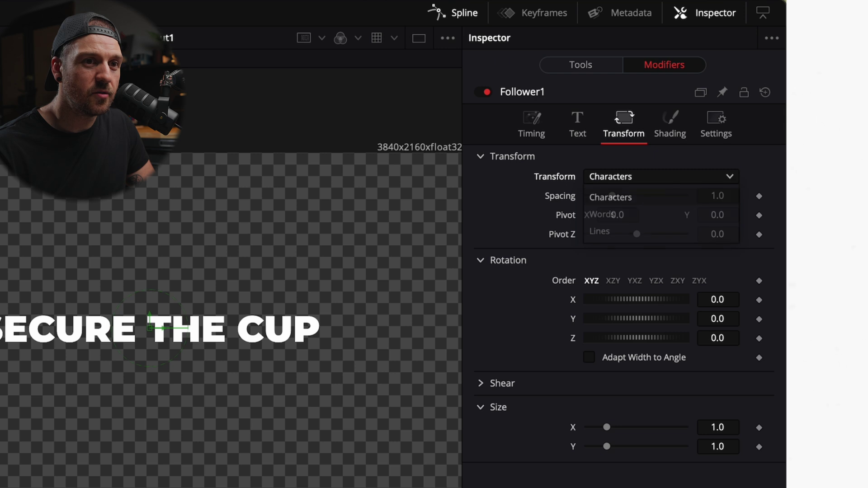
{"action": "left_click", "coordinate": [579, 63]}
{"action": "left_click", "coordinate": [601, 169]}
{"action": "left_click", "coordinate": [622, 221]}
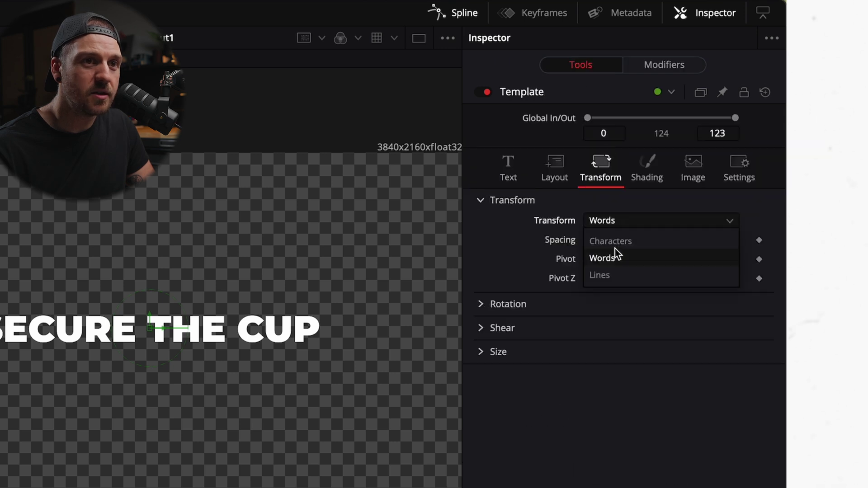
{"action": "left_click", "coordinate": [615, 242]}
{"action": "left_click", "coordinate": [649, 64]}
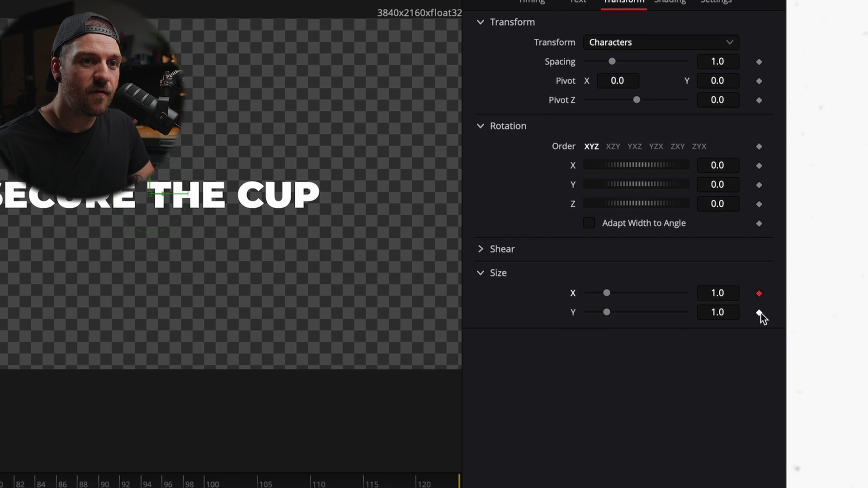
- Keyframe the Follower's character Size and set Size X to 0.0
{"action": "left_click", "coordinate": [760, 313]}
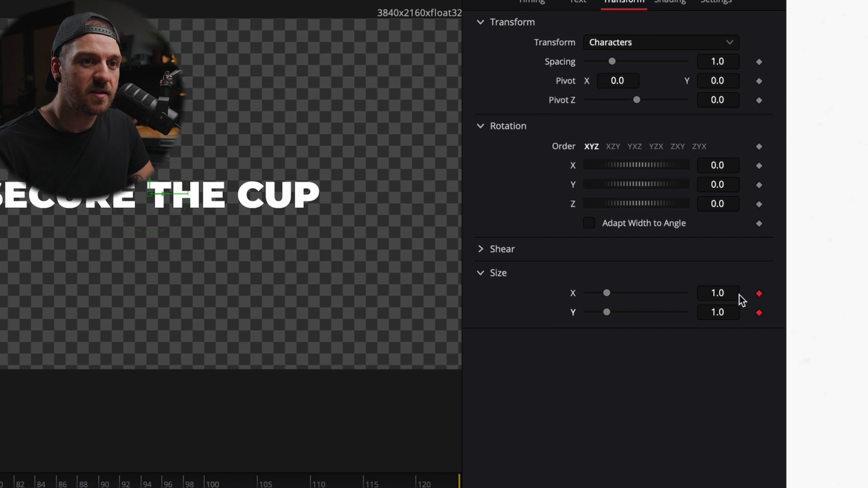
{"action": "left_click", "coordinate": [730, 292]}
{"action": "type", "text": "0"}
{"action": "key", "text": "Tab"}
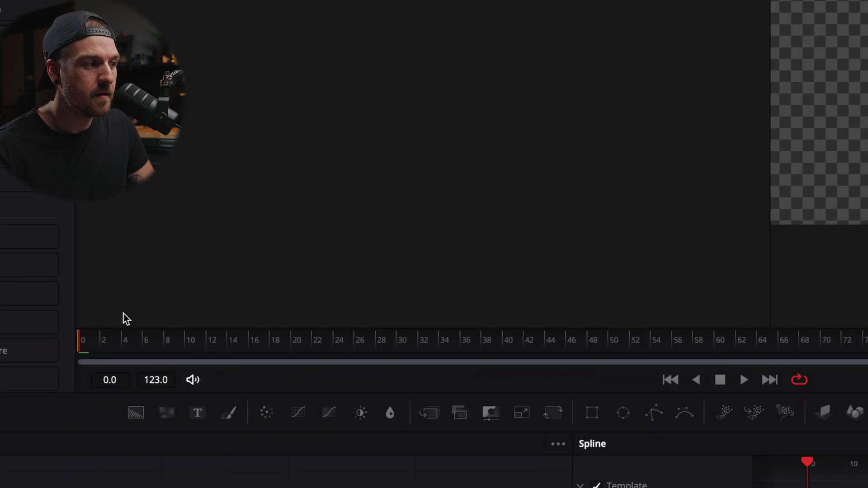
- At frame 5, ease both character size keyframes with Out Back Cubic and play back
{"action": "left_click_drag", "start_coordinate": [128, 346], "coordinate": [188, 345]}
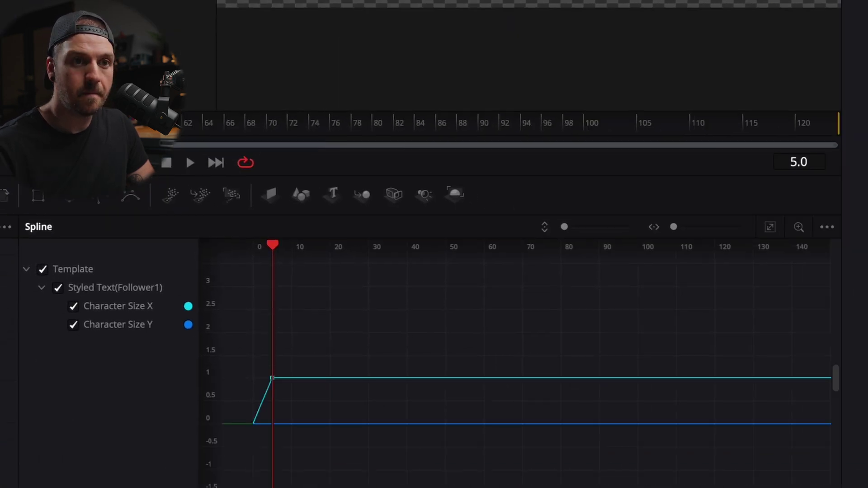
{"action": "left_click_drag", "start_coordinate": [316, 363], "coordinate": [231, 444]}
{"action": "right_click", "coordinate": [272, 418]}
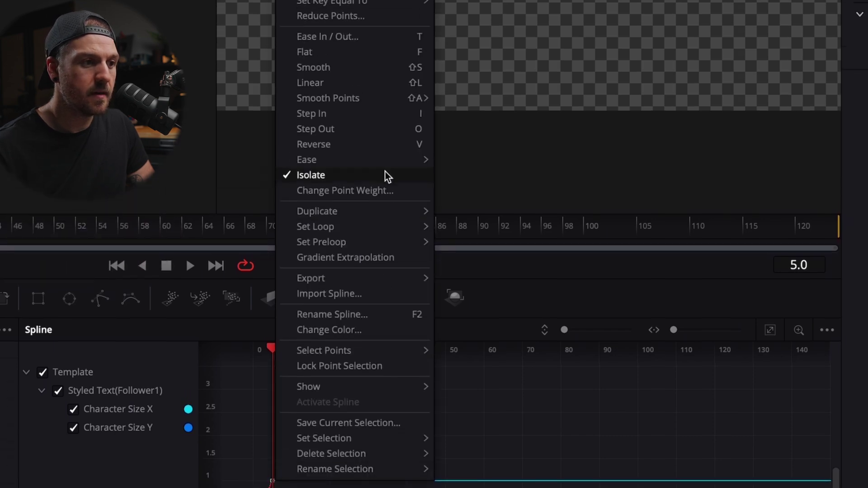
{"action": "mouse_move", "coordinate": [379, 87]}
{"action": "left_click", "coordinate": [484, 254]}
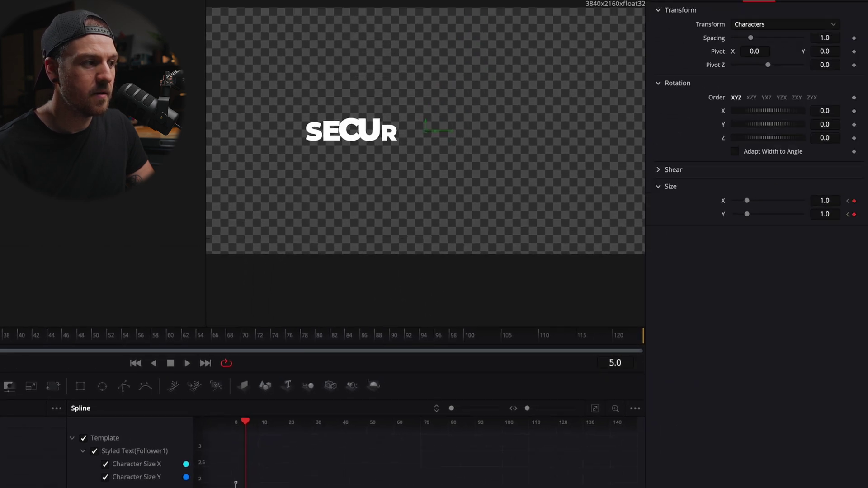
{"action": "left_click", "coordinate": [694, 1]}
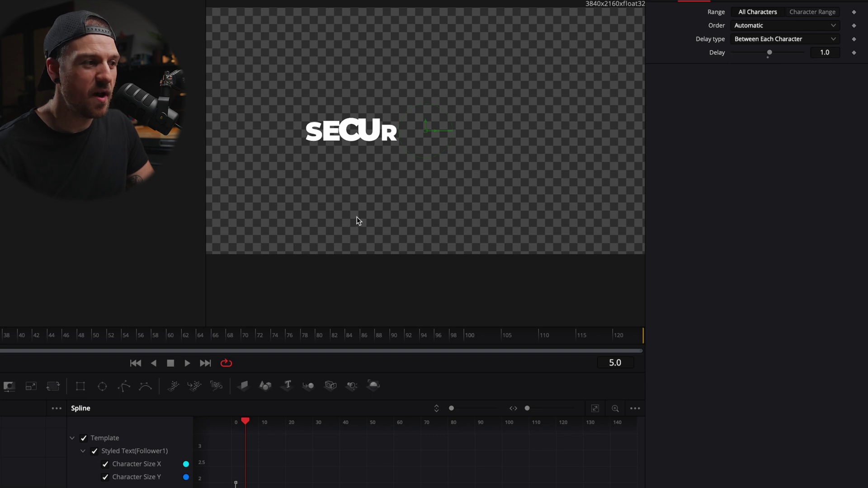
{"action": "key", "text": "space"}
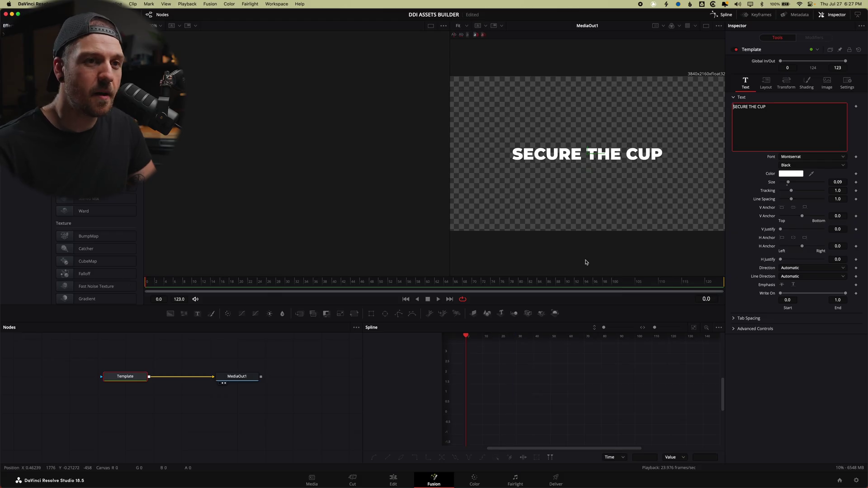
- Expand the Text+ tool's character Size settings and try out the Size X and Y sliders
{"action": "left_click", "coordinate": [786, 80]}
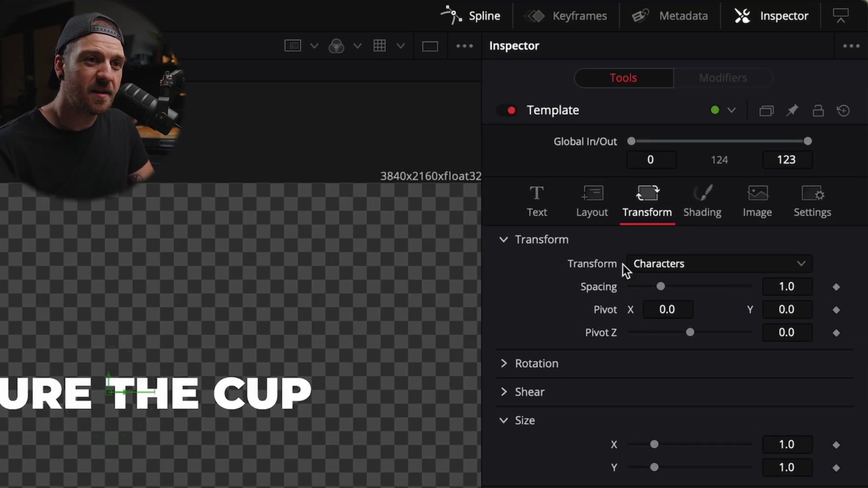
{"action": "left_click", "coordinate": [504, 424]}
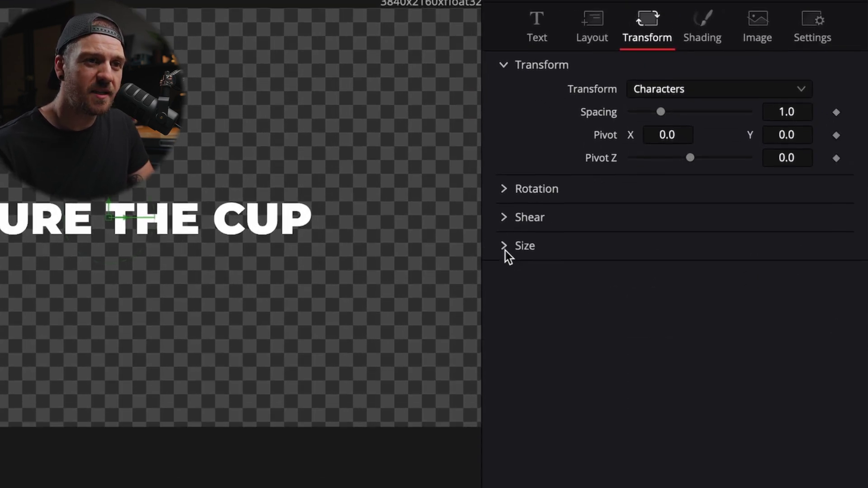
{"action": "left_click", "coordinate": [504, 247]}
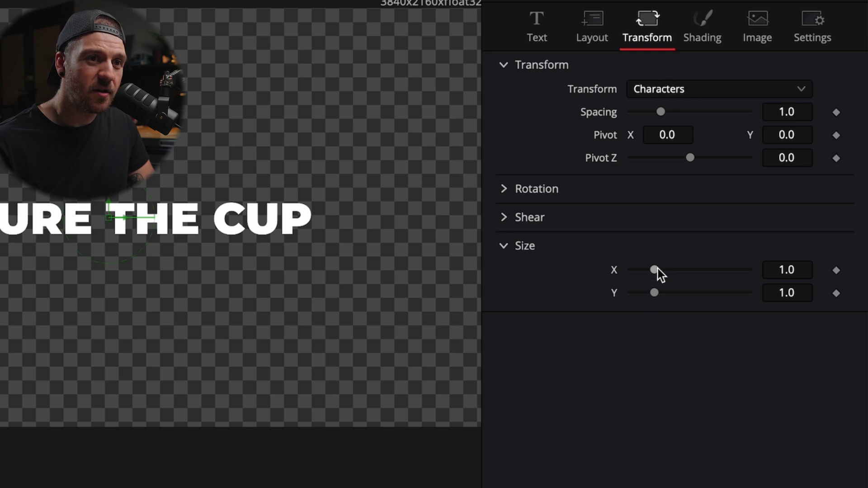
{"action": "left_click_drag", "start_coordinate": [655, 270], "coordinate": [635, 271]}
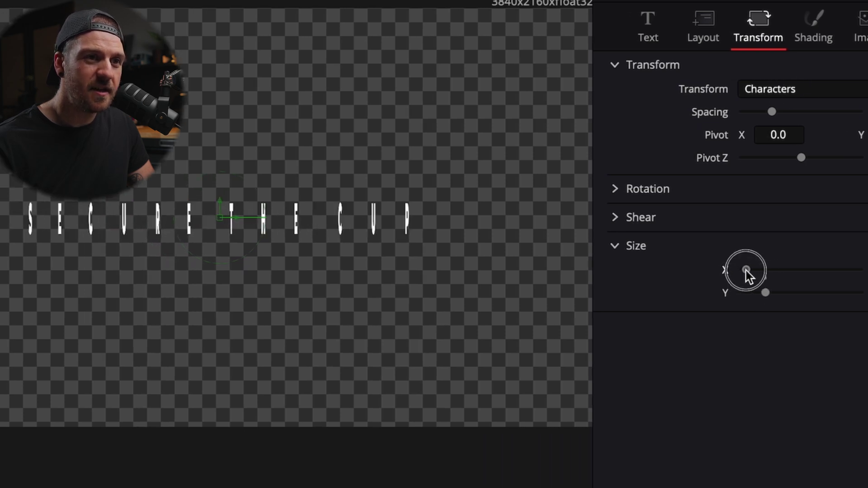
{"action": "left_click_drag", "start_coordinate": [746, 270], "coordinate": [783, 294]}
{"action": "right_click", "coordinate": [766, 295]}
{"action": "left_click", "coordinate": [829, 294]}
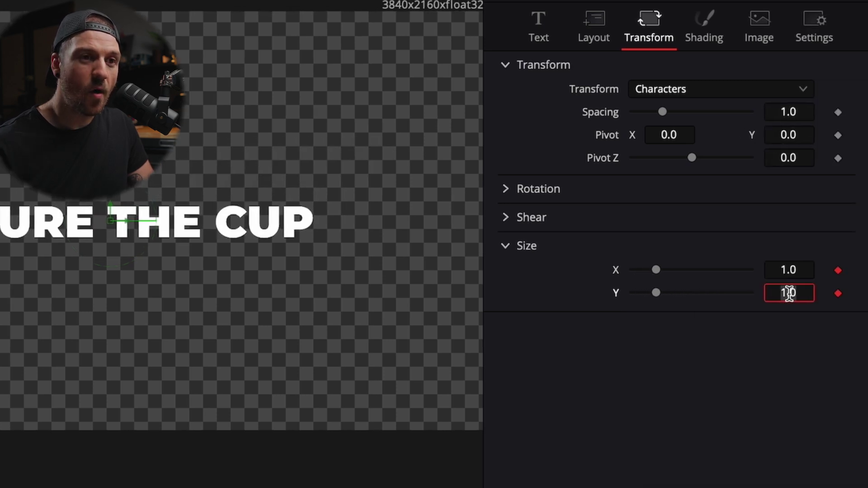
- Set character Size Y to 0.0 and Size X to 0.5, then Size Y back to 1.0
{"action": "type", "text": "0"}
{"action": "key", "text": "Return"}
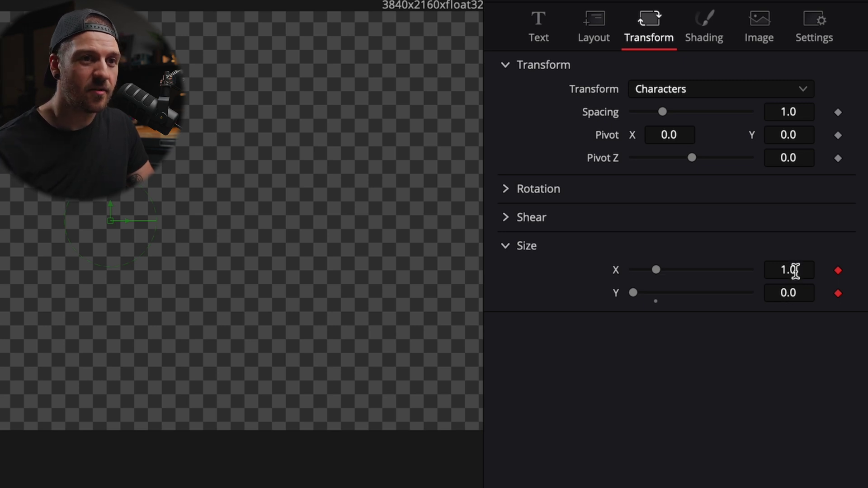
{"action": "left_click", "coordinate": [793, 272]}
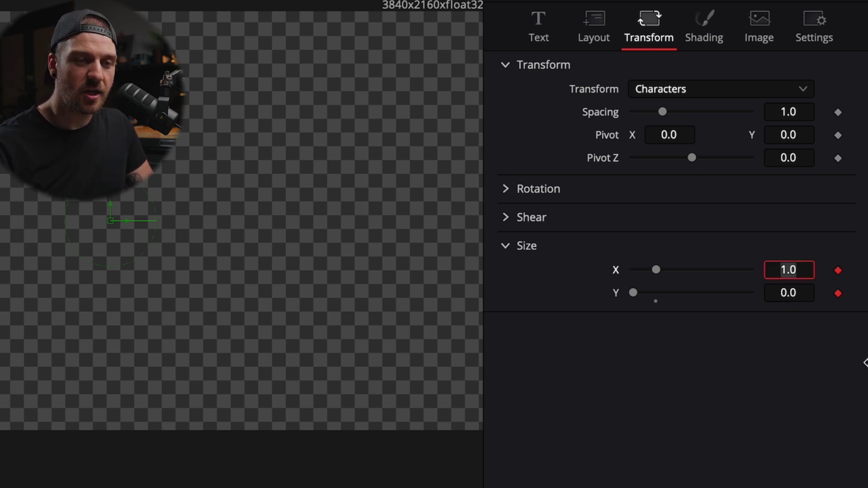
{"action": "type", "text": ".5"}
{"action": "key", "text": "Tab"}
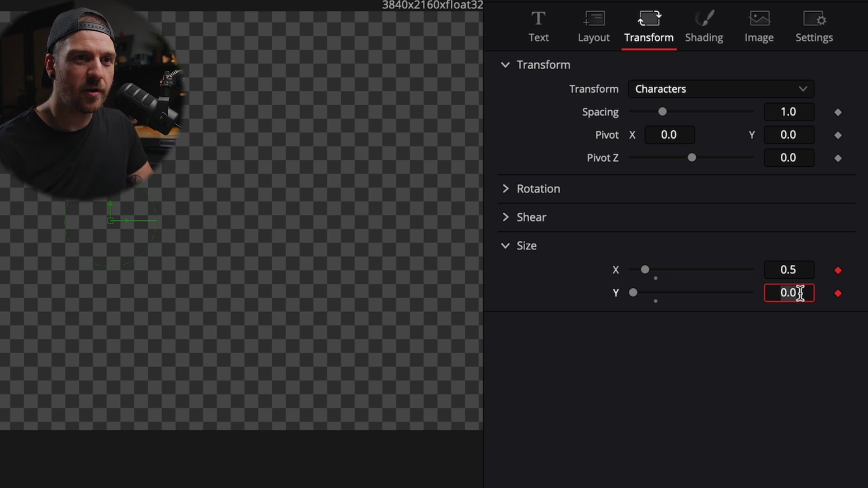
{"action": "type", "text": "1"}
{"action": "key", "text": "Return"}
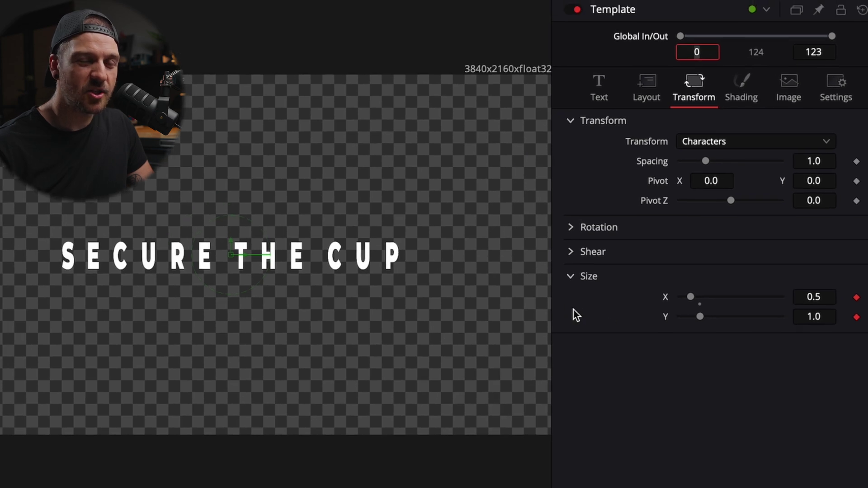
- Keyframe character Size Y from 0 at the start to 1.0 at frame 5
{"action": "left_click", "coordinate": [814, 317]}
{"action": "type", "text": "0"}
{"action": "key", "text": "Return"}
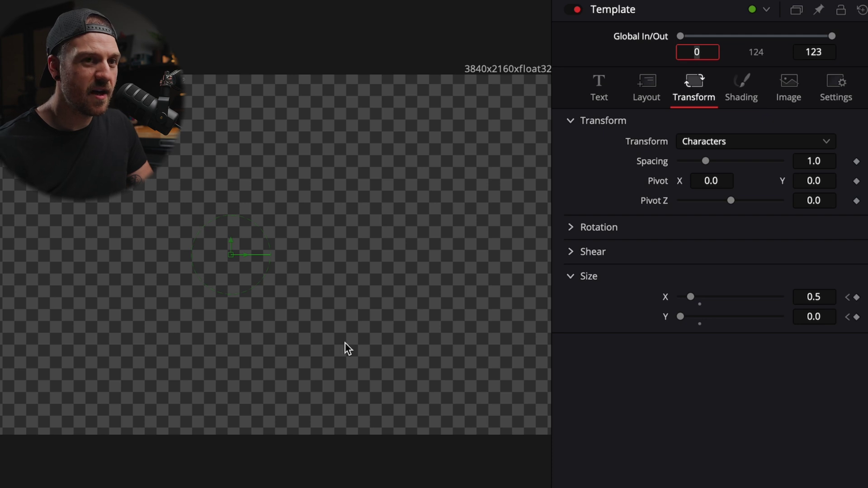
{"action": "type", "text": "1"}
{"action": "key", "text": "Tab"}
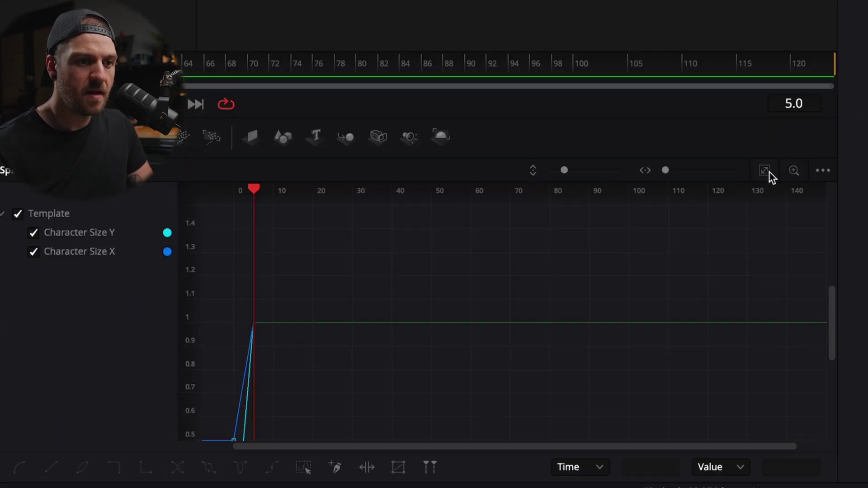
- Apply an Out Back Cubic ease to all keyframes on both size curves
{"action": "left_click", "coordinate": [770, 172]}
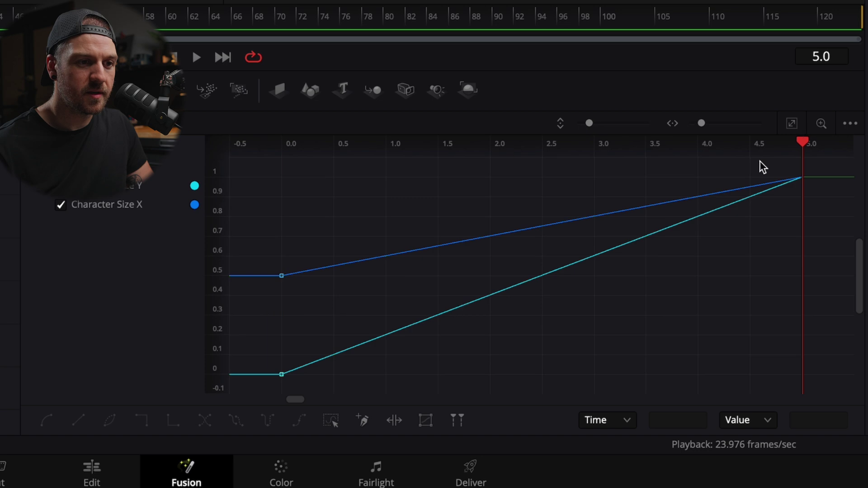
{"action": "left_click_drag", "start_coordinate": [822, 164], "coordinate": [271, 393]}
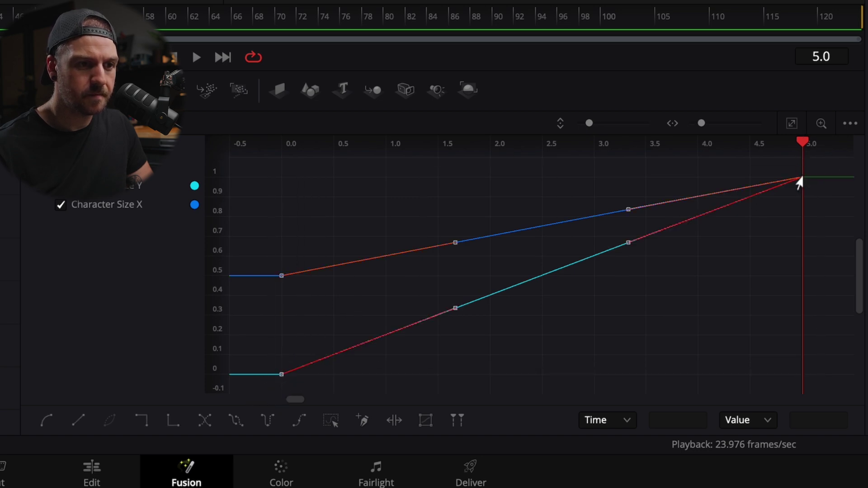
{"action": "right_click", "coordinate": [799, 182]}
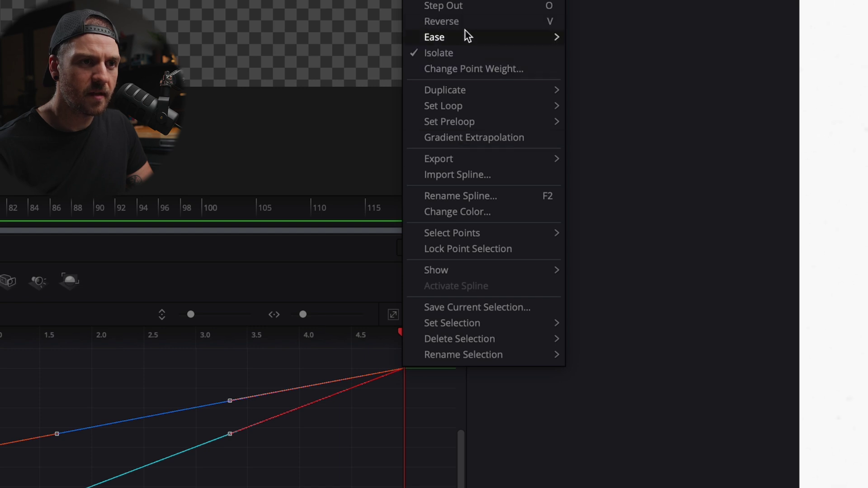
{"action": "mouse_move", "coordinate": [475, 38]}
{"action": "left_click", "coordinate": [612, 135]}
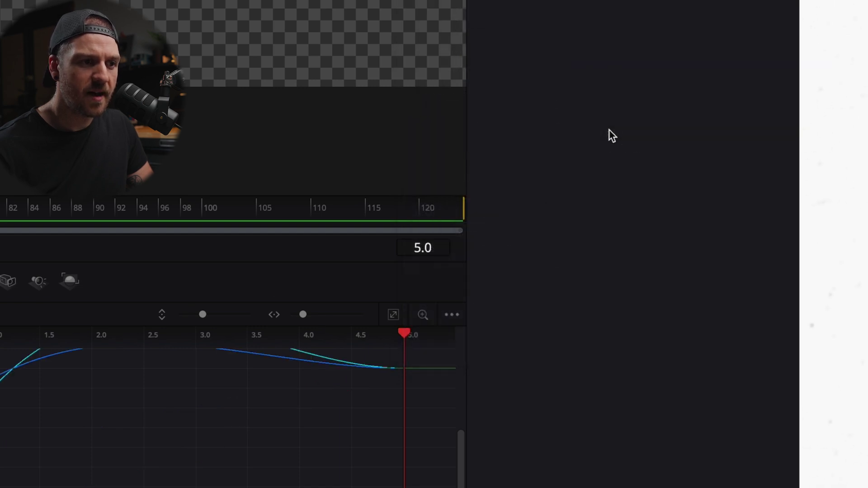